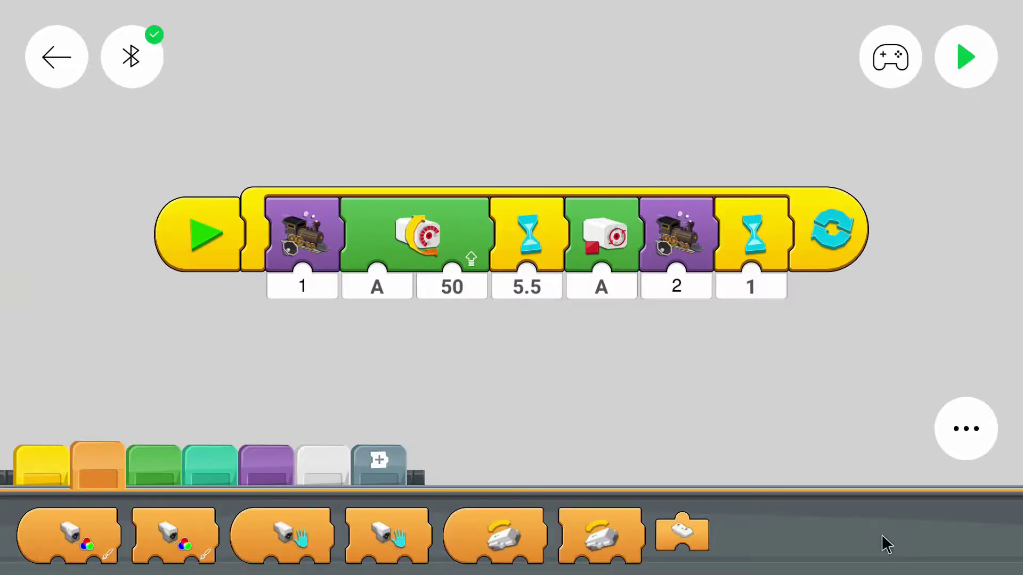
Set the palette block size to medium and drop a colour-sensor block above the train loop
left_click(959, 426)
left_click(823, 432)
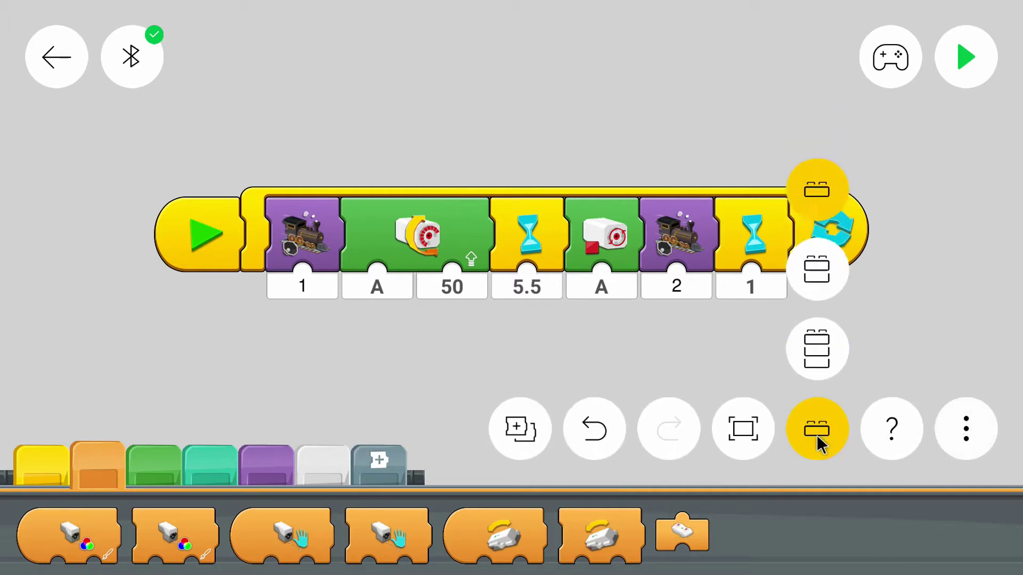
left_click(818, 279)
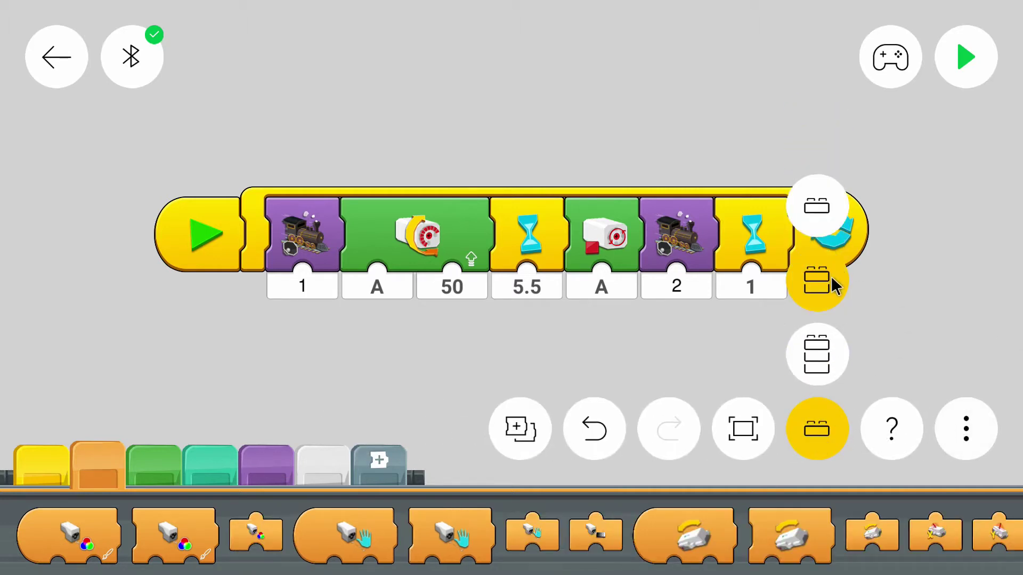
left_click(962, 440)
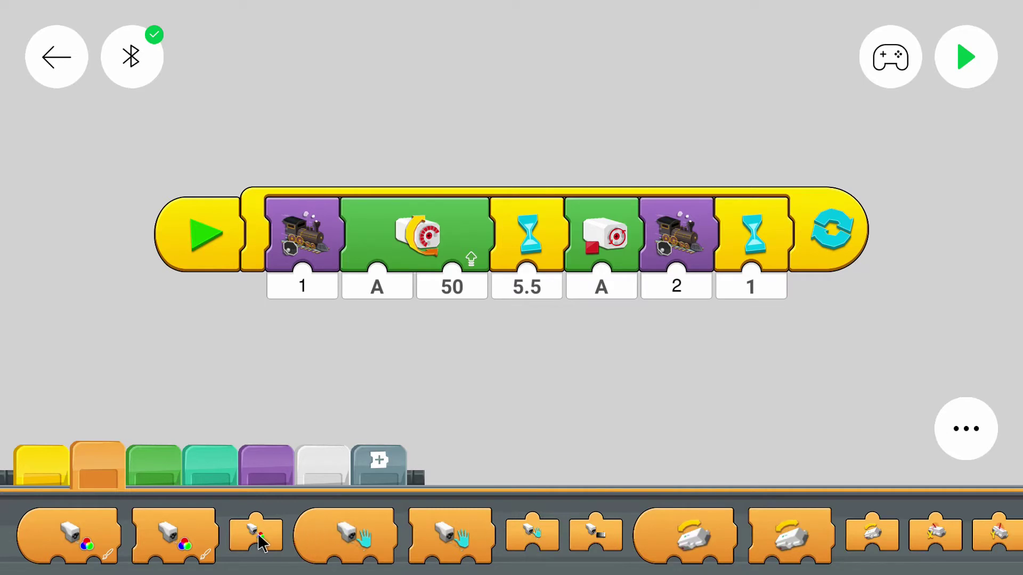
mouse_move(260, 543)
left_mouse_down()
mouse_move(444, 56)
mouse_move(445, 90)
left_mouse_up()
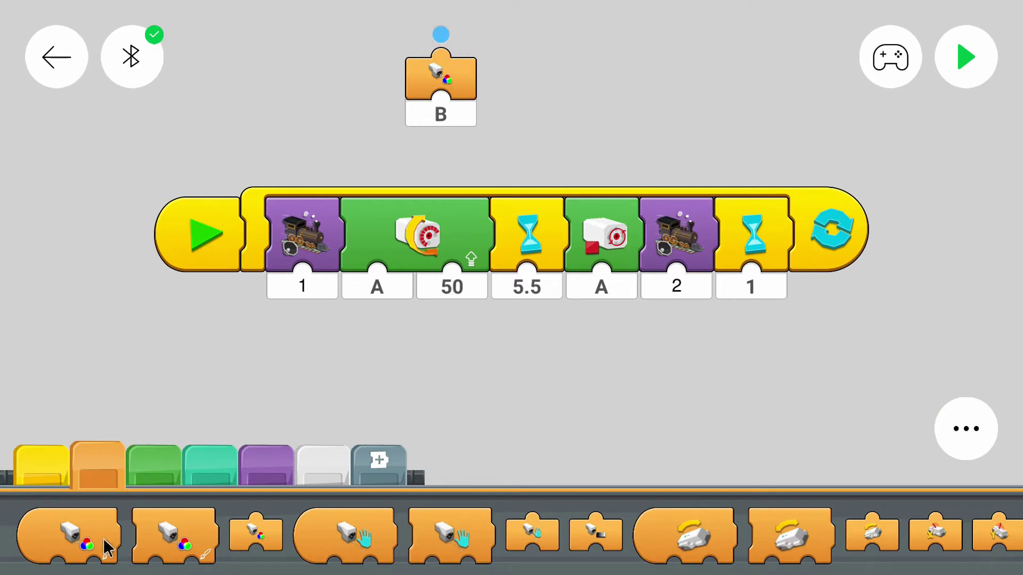
Add a wait-for-colour block above the program, set to port B and blue
left_click_drag(200, 544, 272, 112)
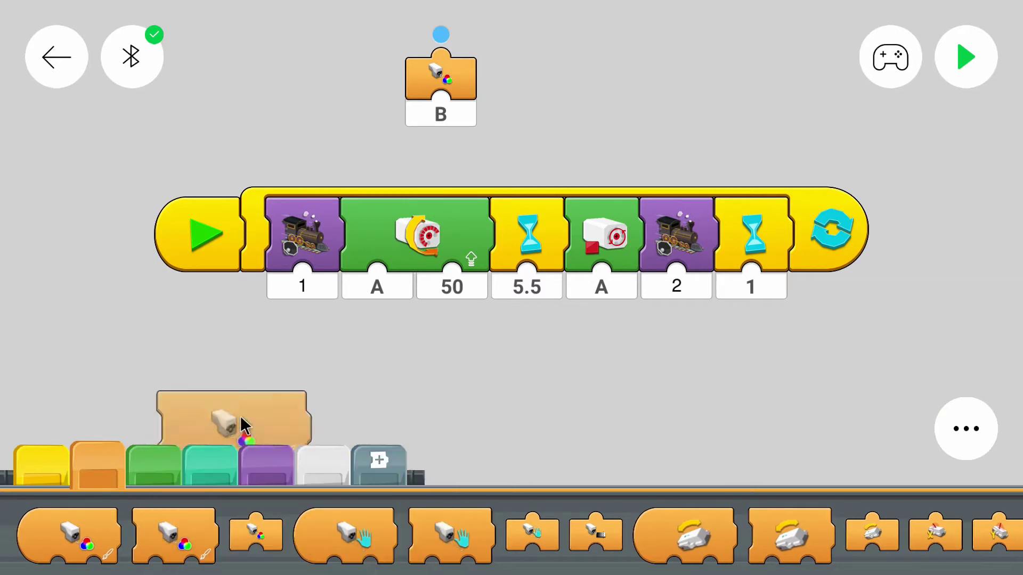
left_click(228, 155)
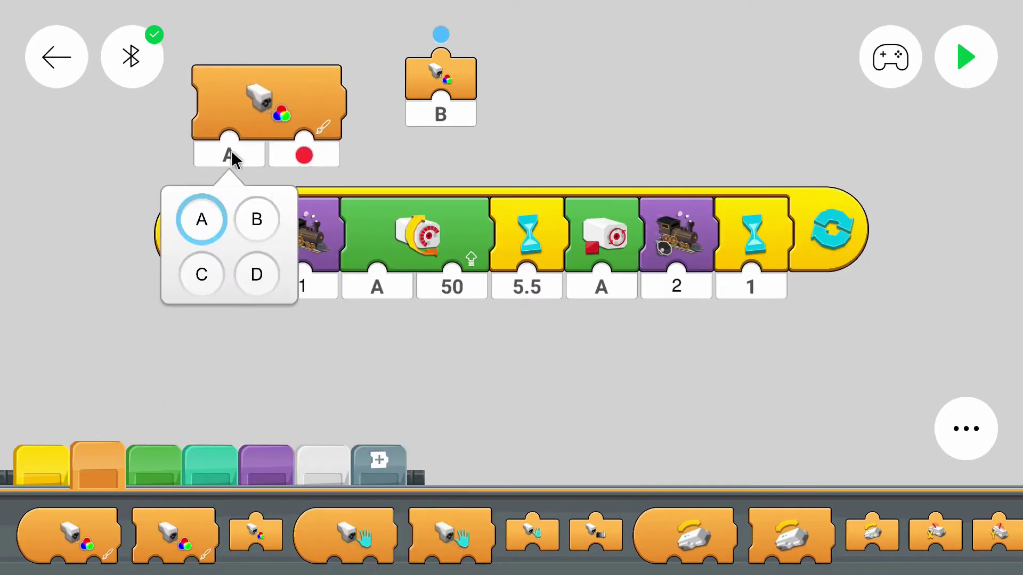
left_click(257, 219)
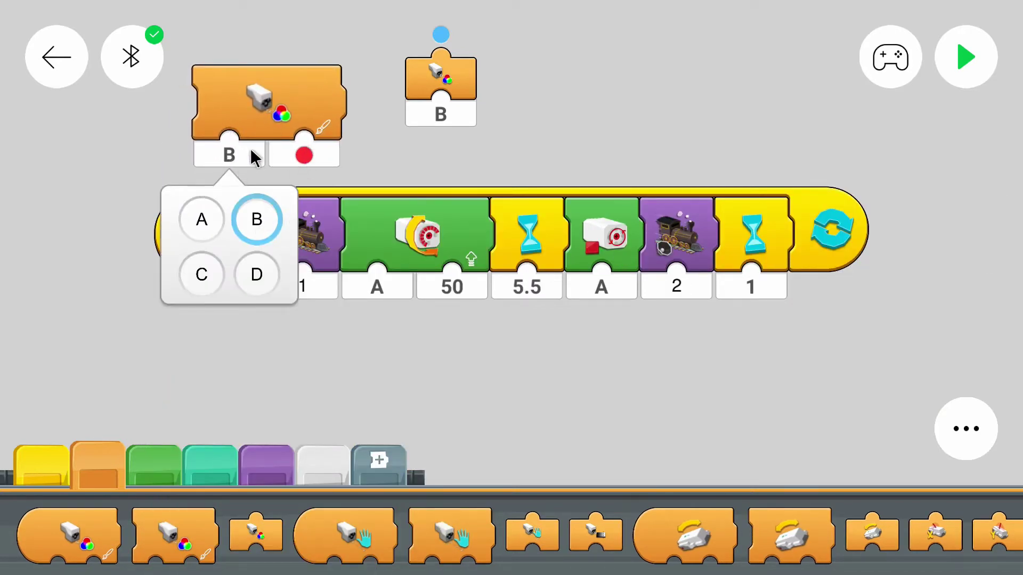
left_click(304, 155)
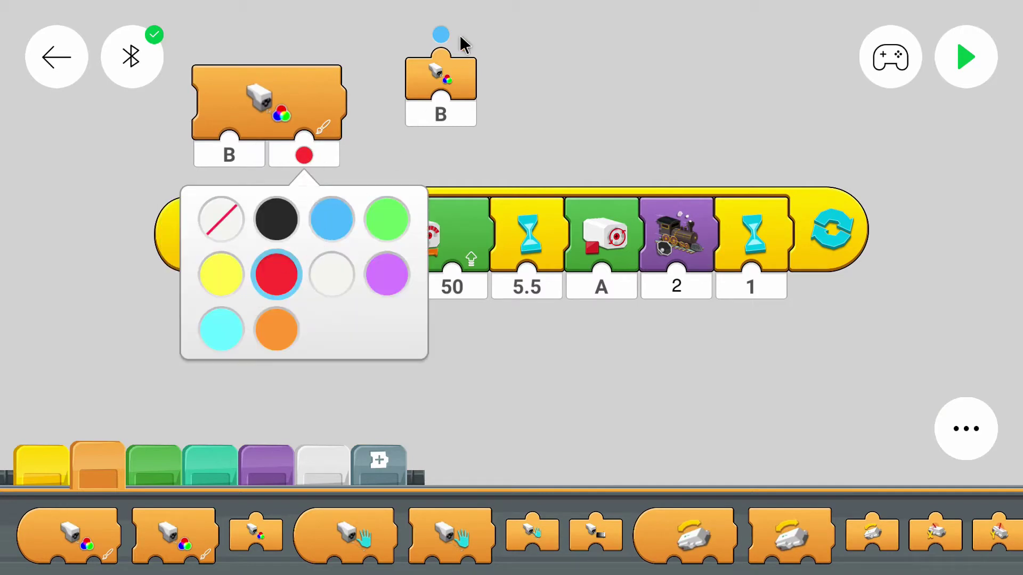
left_click(329, 223)
Set the small sensor block to port B and move it to the upper right
left_click_drag(441, 89, 447, 304)
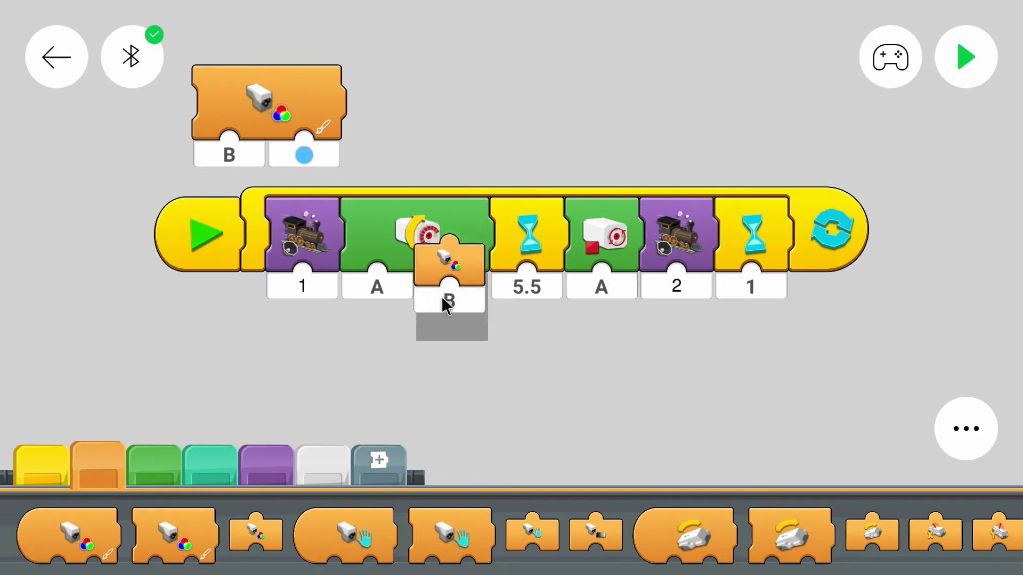
mouse_move(448, 304)
left_mouse_down()
mouse_move(483, 429)
mouse_move(491, 524)
left_mouse_up()
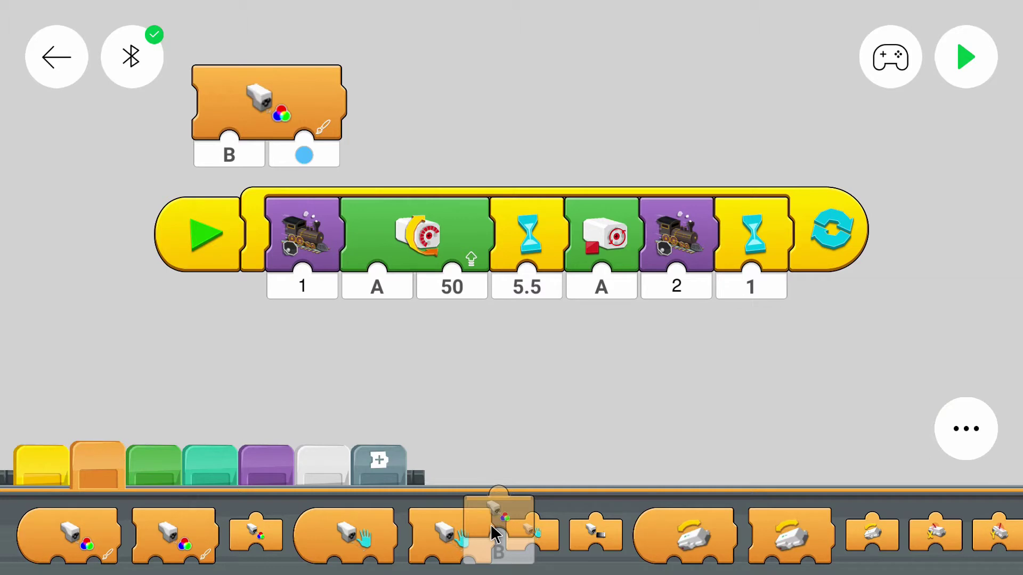
left_click_drag(491, 524, 491, 524)
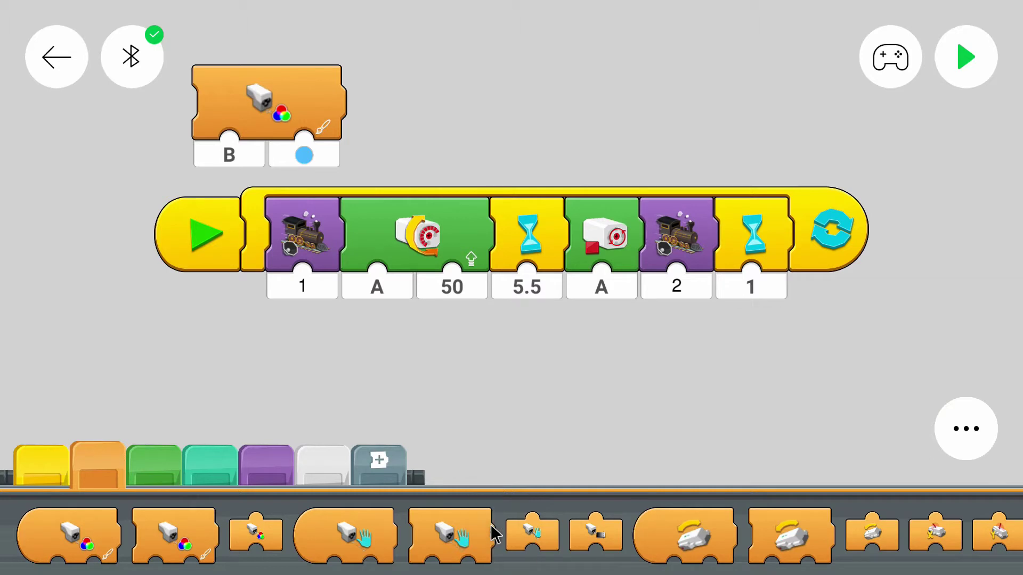
left_click(640, 215)
left_click(597, 209)
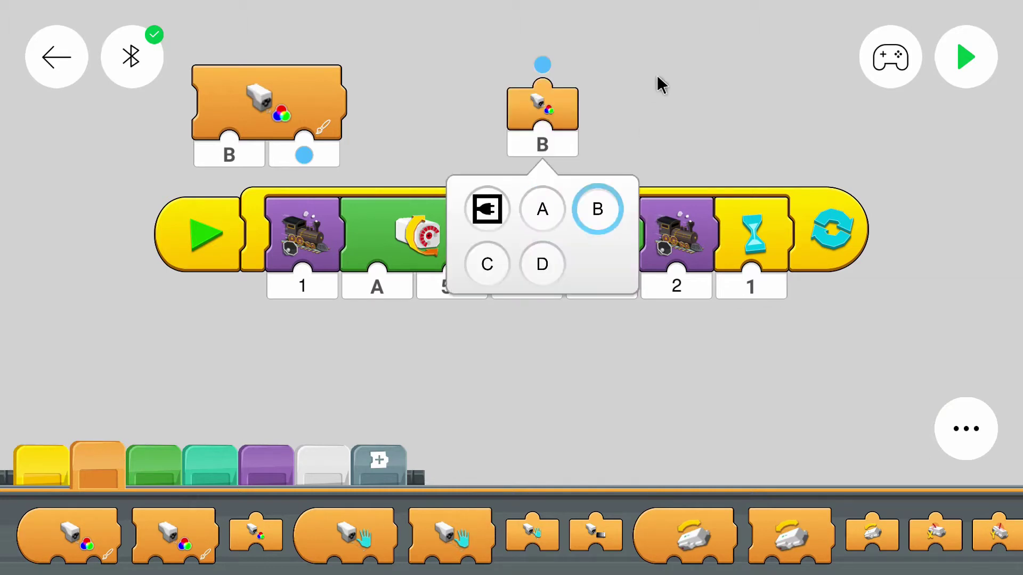
left_click(657, 74)
left_click_drag(553, 101, 726, 85)
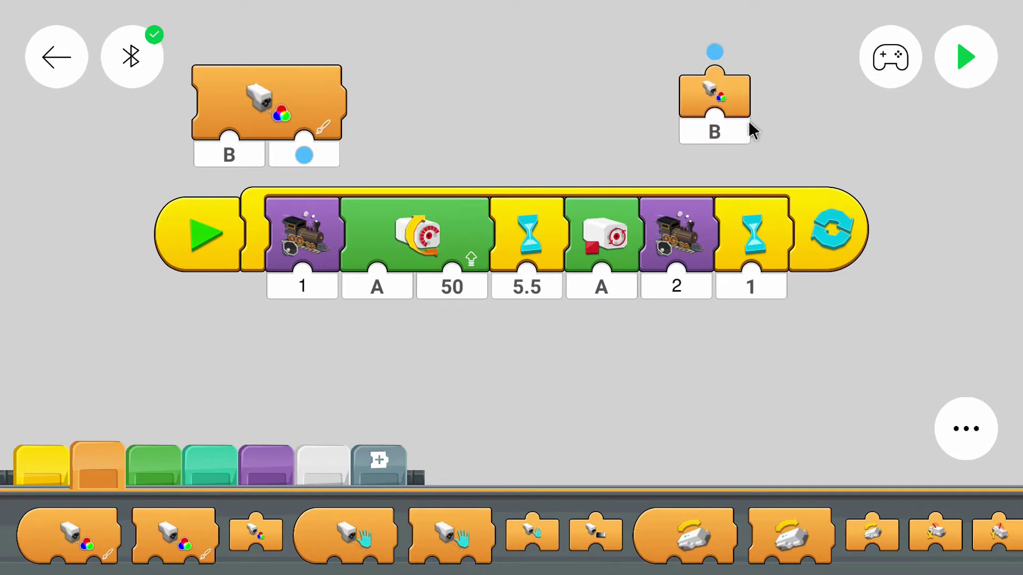
Switch the palette block size from medium back to the smallest setting
left_click(951, 426)
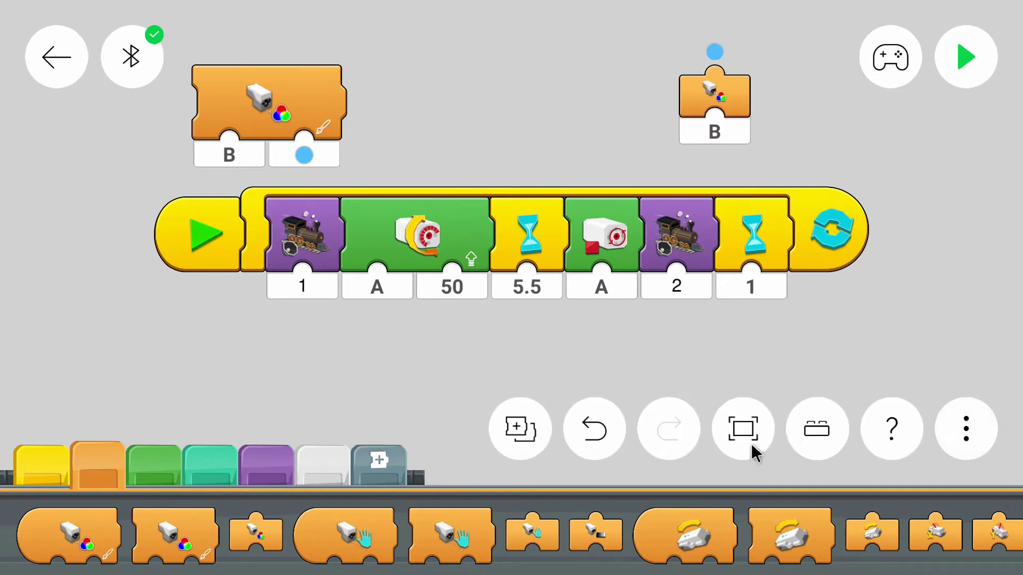
left_click(813, 436)
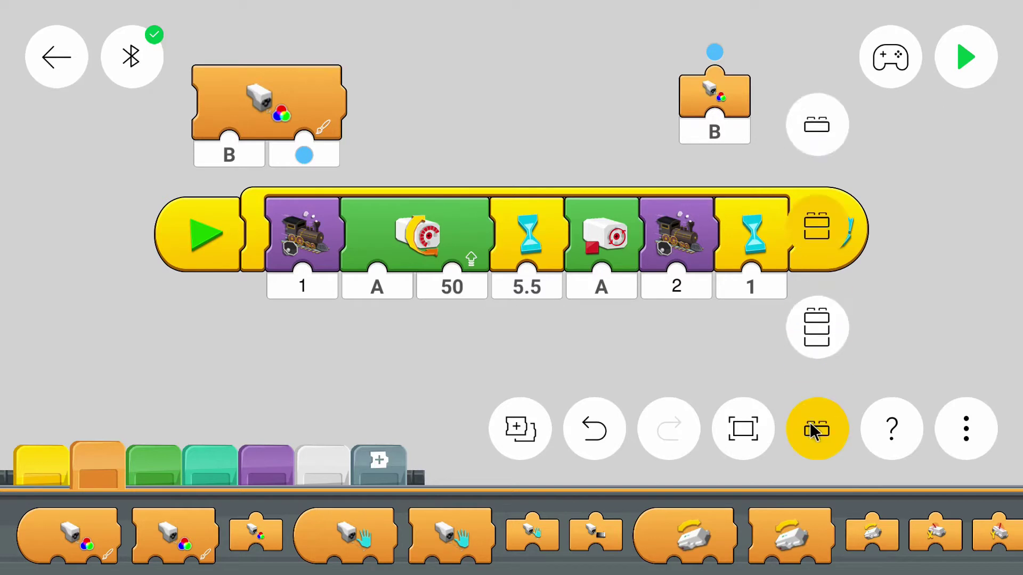
left_click(831, 206)
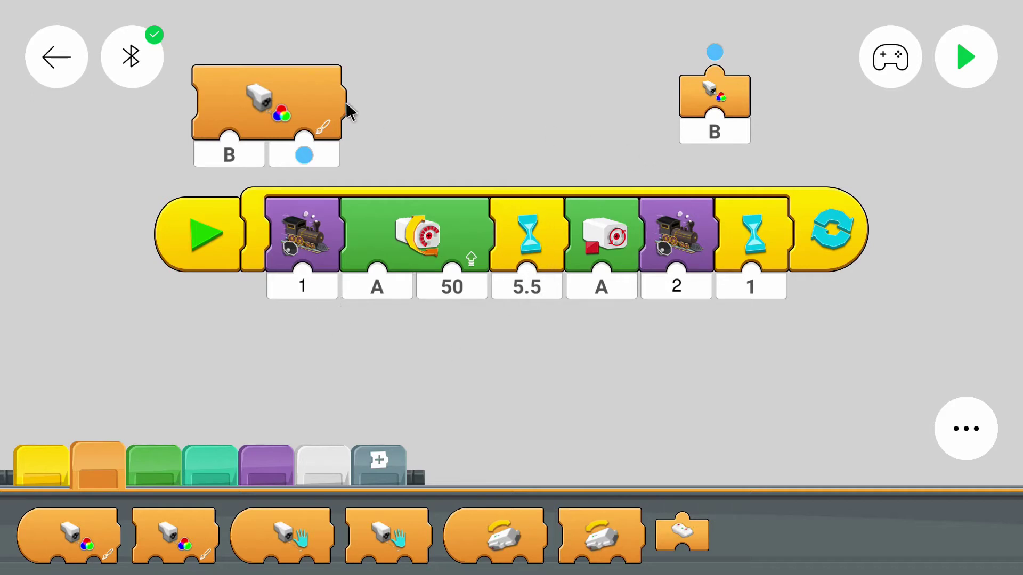
Replace the 5.5-second wait with the wait-for-blue block and move motor A before the train sound
left_click_drag(559, 244, 541, 400)
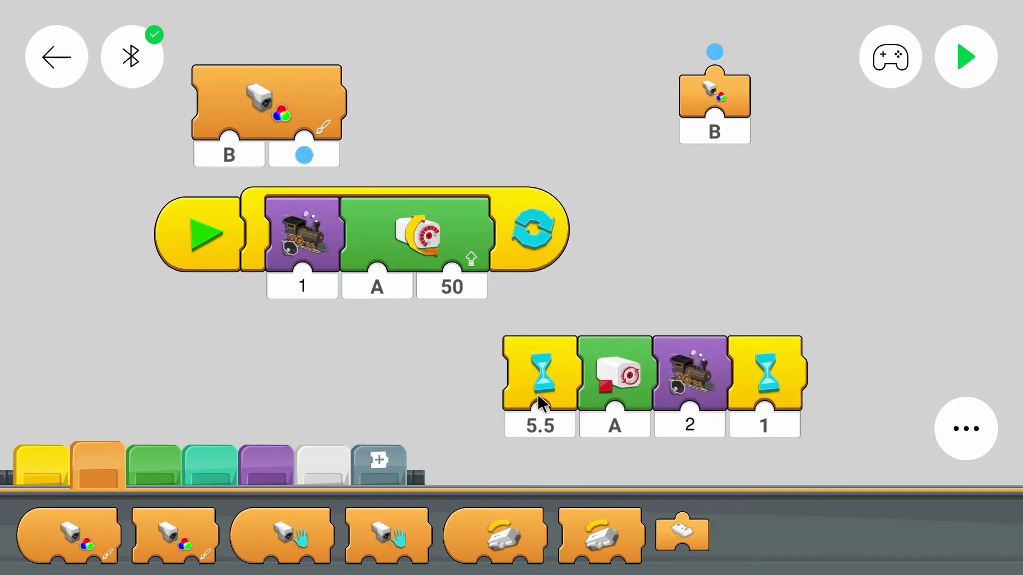
left_click_drag(616, 391, 543, 240)
left_click_drag(213, 115, 579, 272)
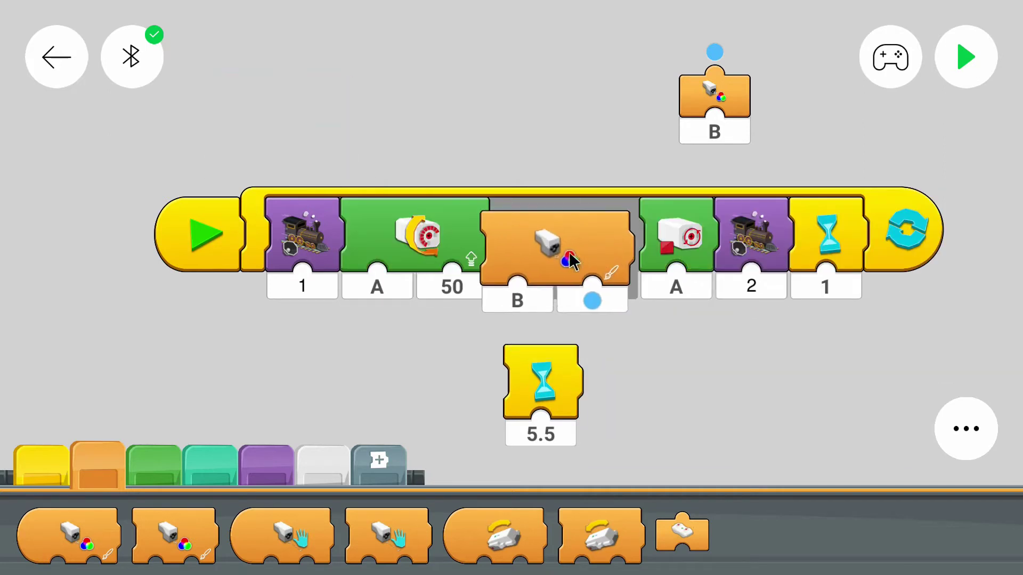
left_click_drag(575, 393, 565, 495)
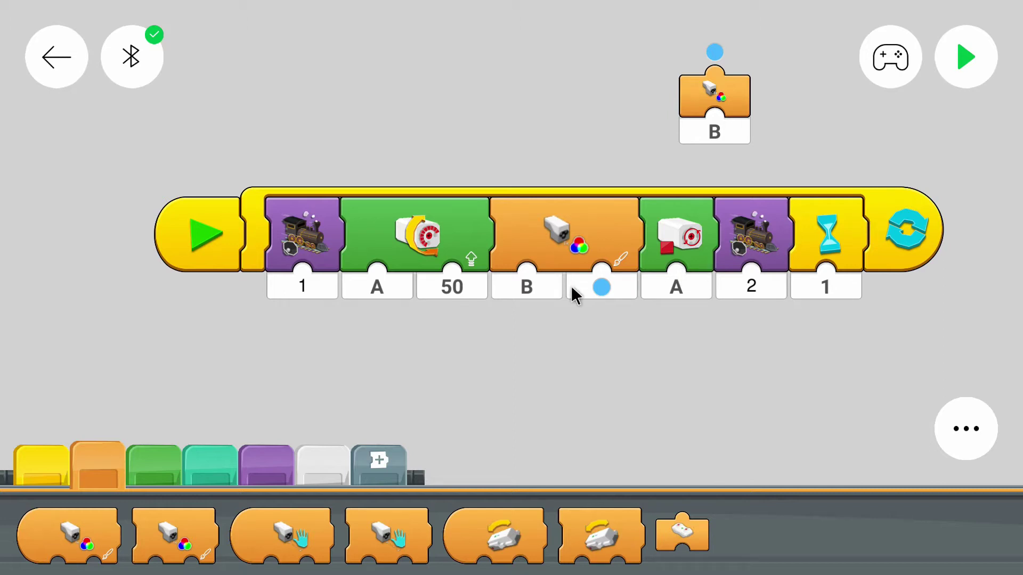
mouse_move(302, 232)
left_mouse_down()
mouse_move(334, 355)
mouse_move(422, 318)
mouse_move(457, 263)
left_mouse_up()
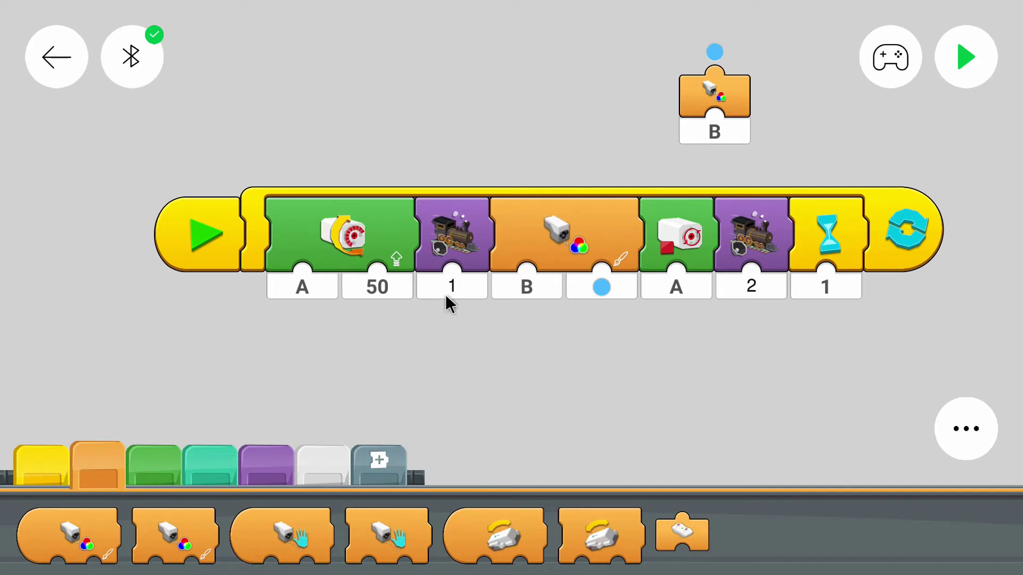
left_click_drag(550, 361, 518, 361)
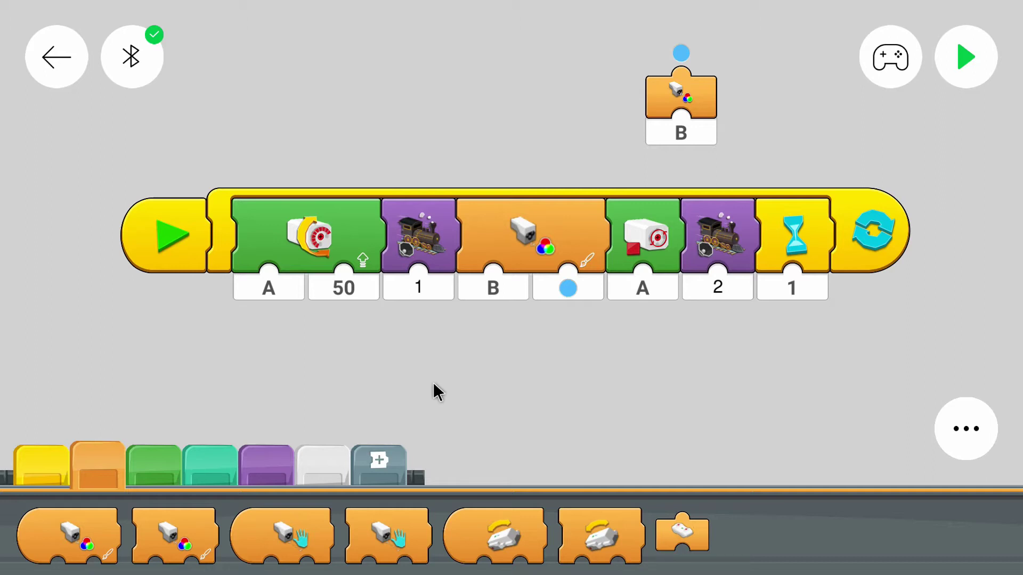
Change motor A's power from 50 to -30
left_click(355, 294)
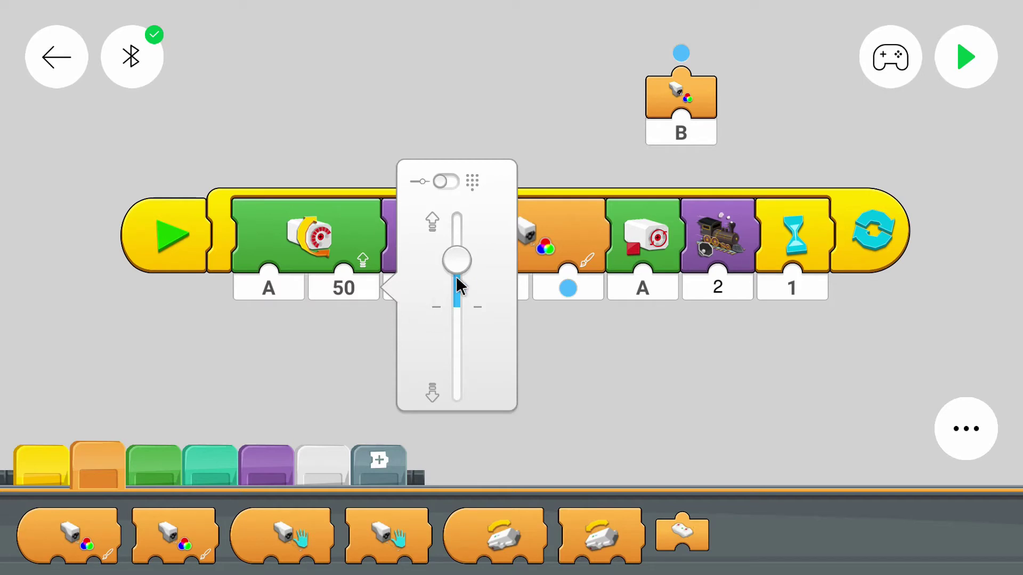
left_click_drag(457, 254, 457, 333)
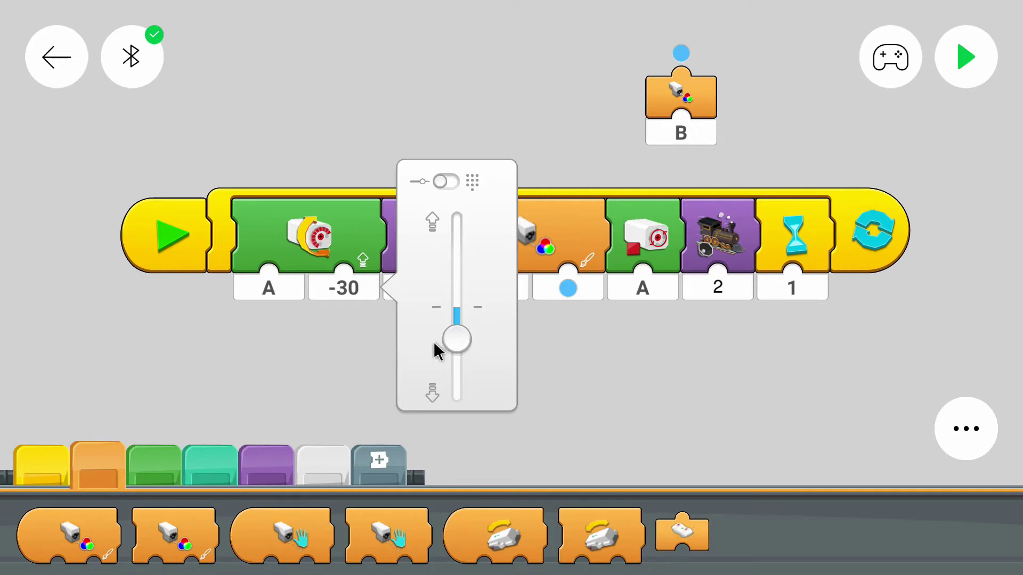
left_click(604, 349)
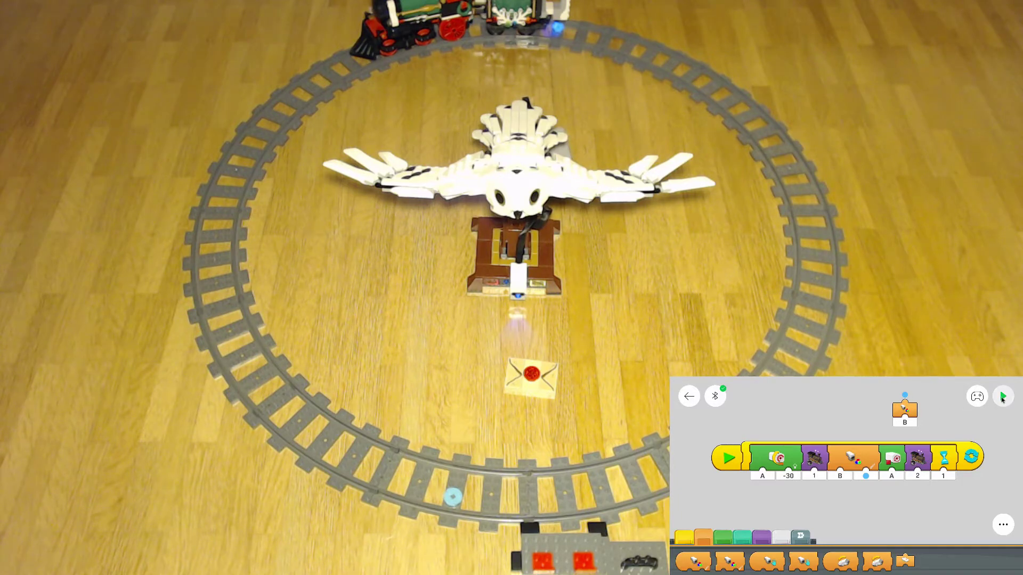
Test-run the train program, stop it, and bring up the motor blocks
left_click(1003, 397)
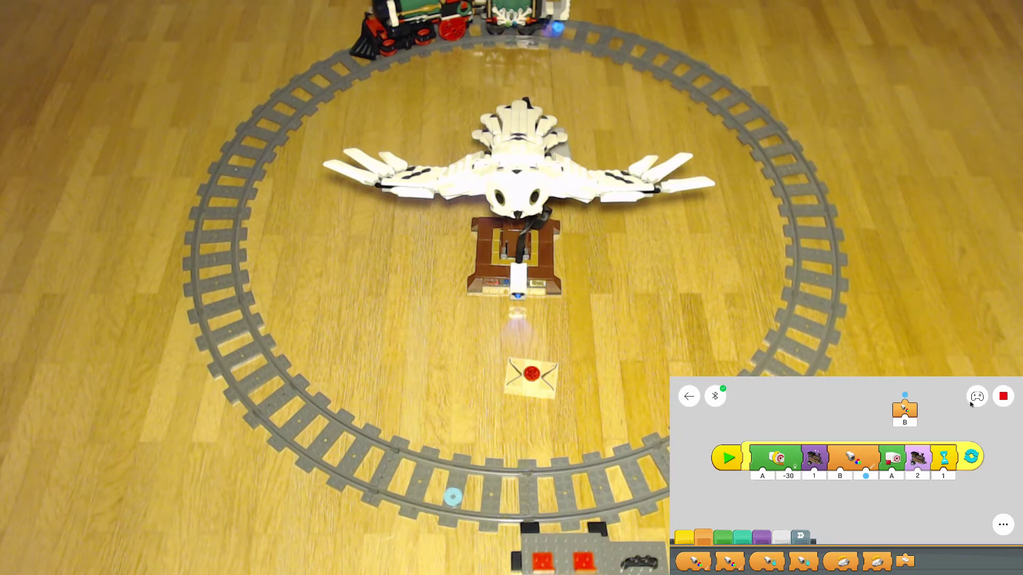
left_click(1003, 398)
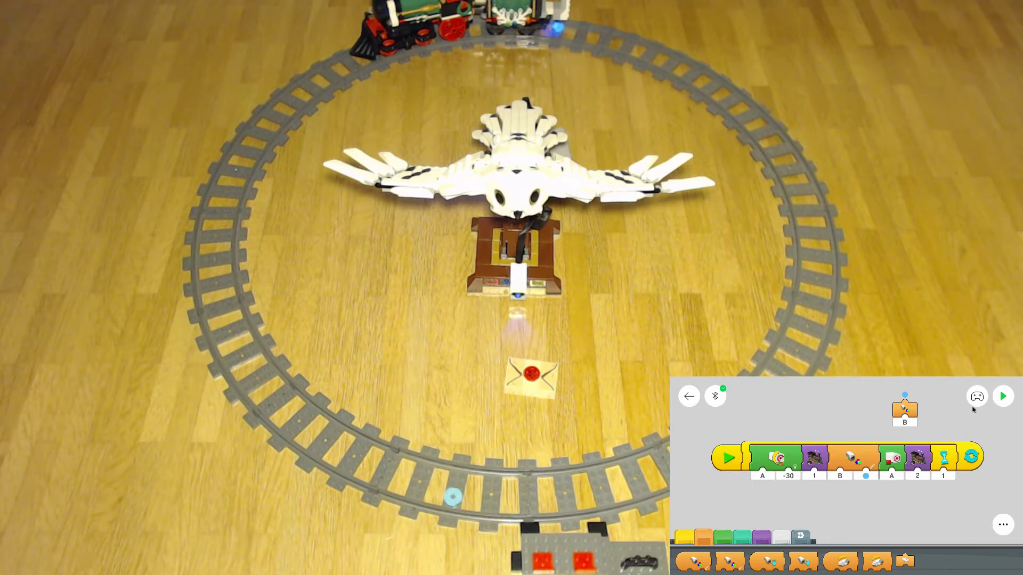
left_click(722, 540)
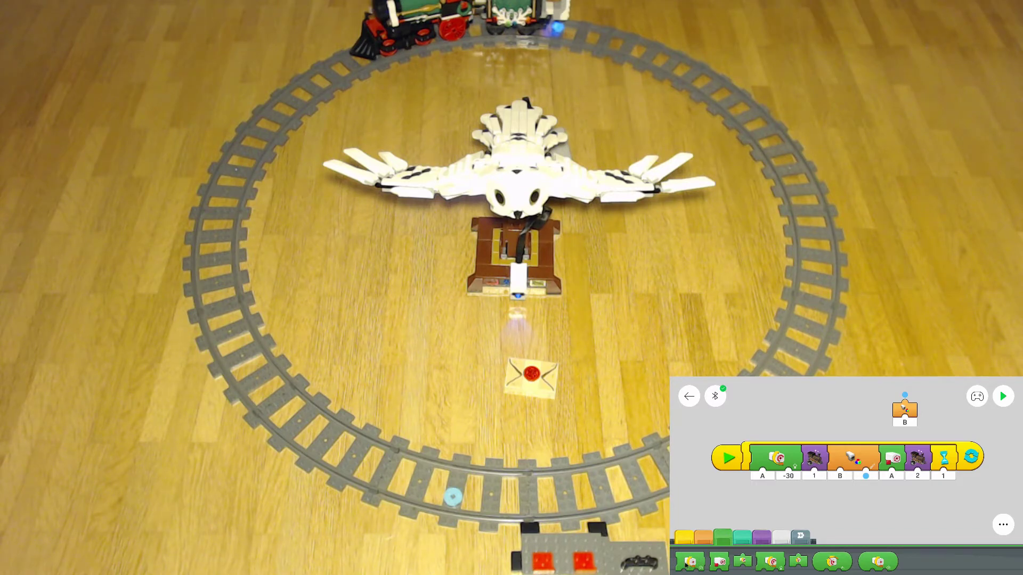
Swap in a speed motor block for port A at -30 and reattach the chain in the loop
mouse_move(771, 561)
left_mouse_down()
mouse_move(776, 429)
mouse_move(788, 408)
left_mouse_up()
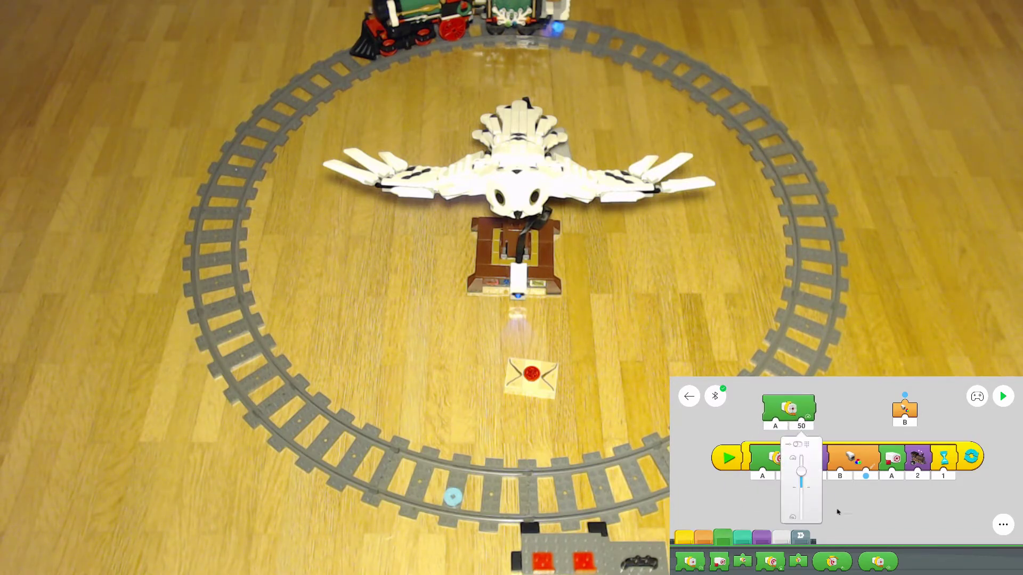
left_click(806, 444)
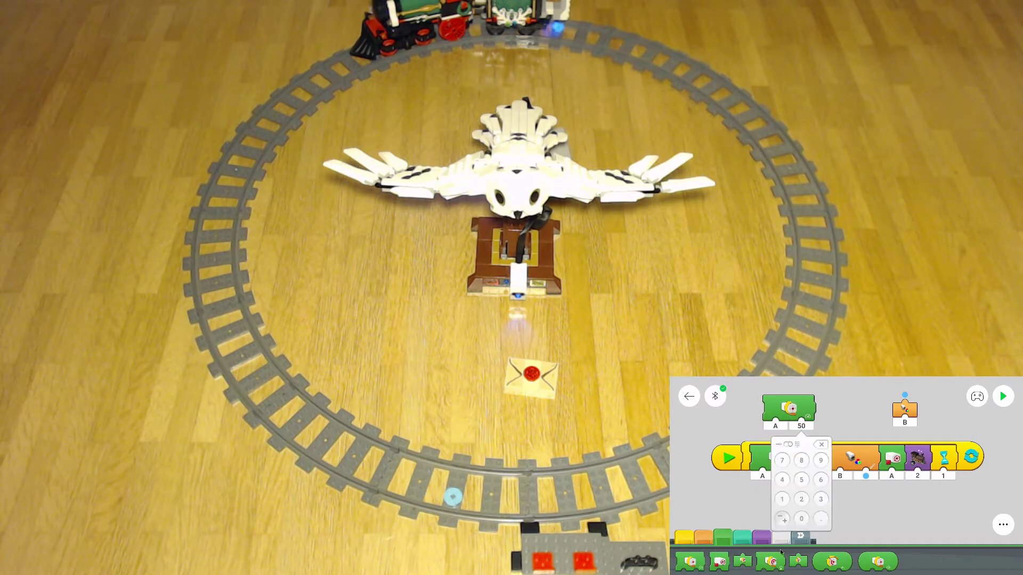
left_click(782, 519)
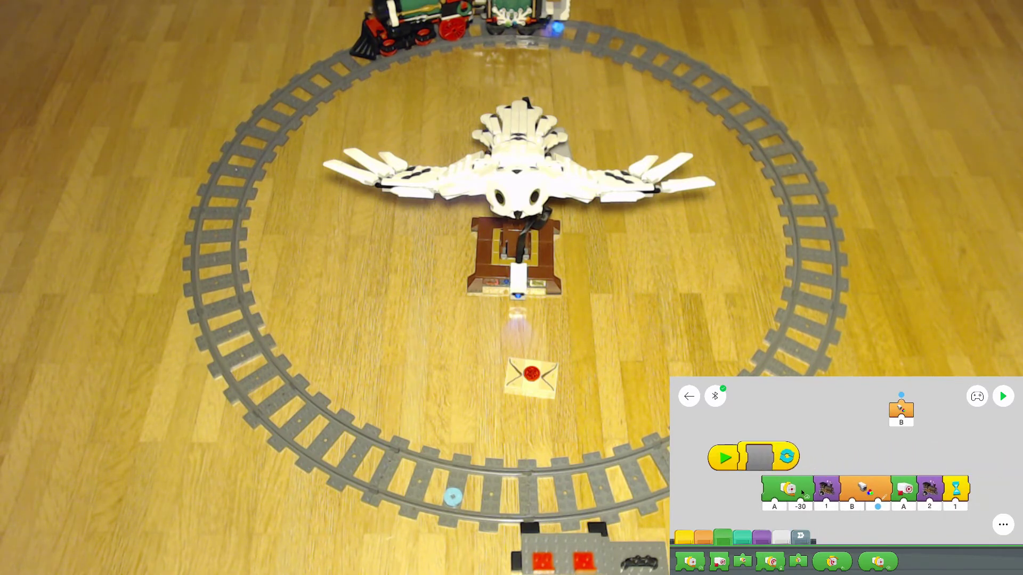
left_click_drag(787, 489, 772, 457)
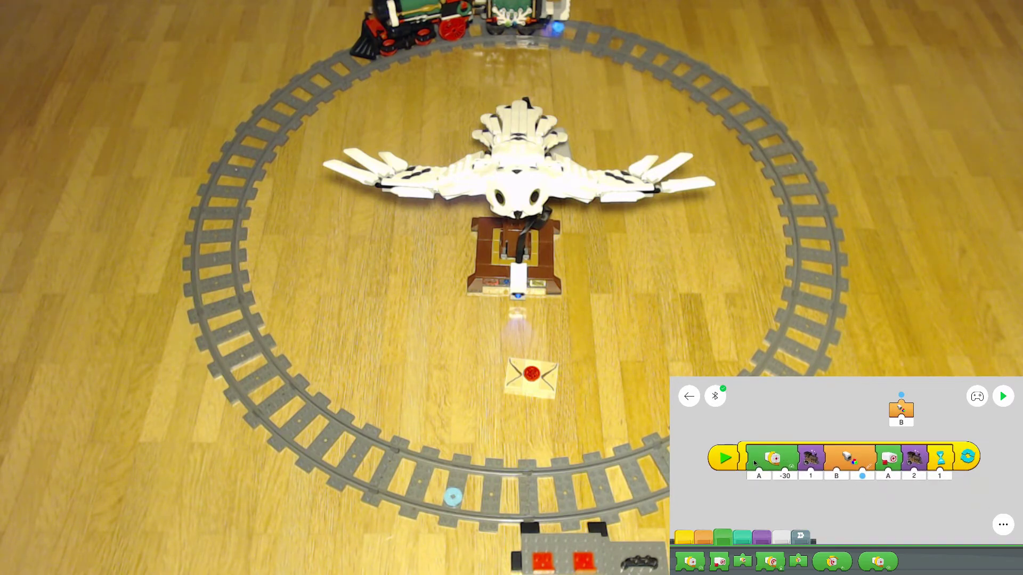
left_click(1001, 395)
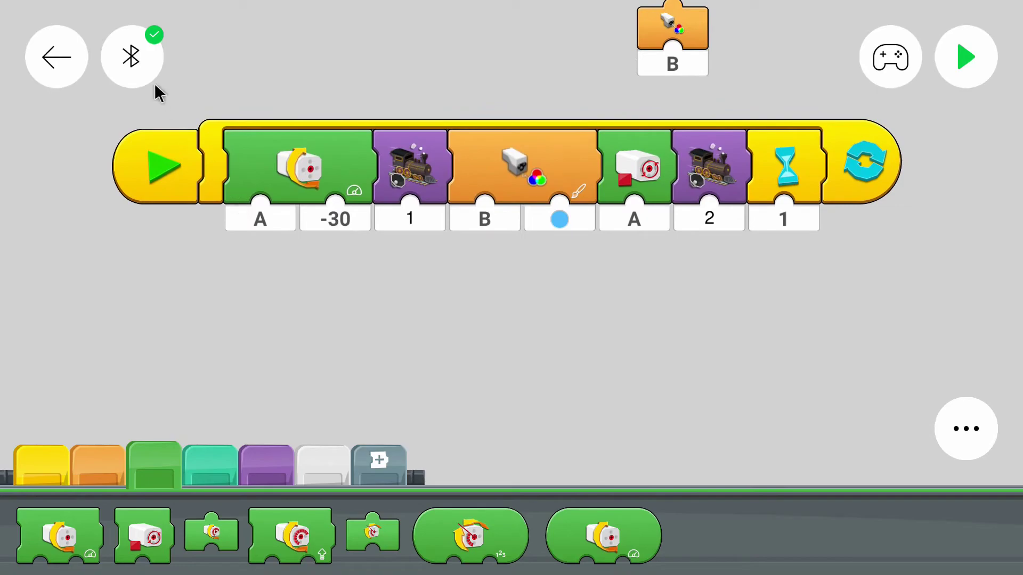
Move Technic Hub to the first slot in the connected hubs list
left_click(144, 73)
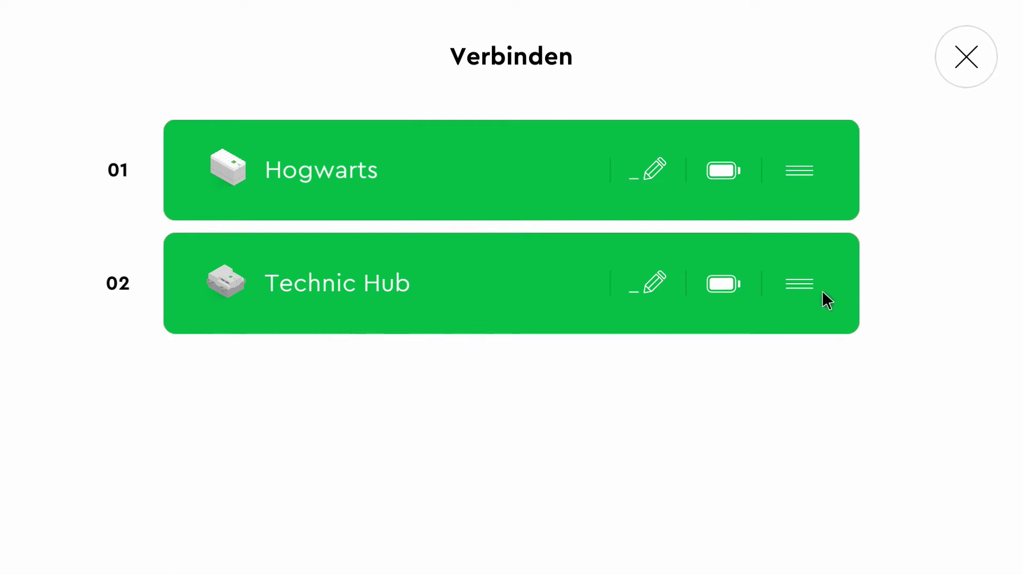
left_click_drag(800, 282, 793, 176)
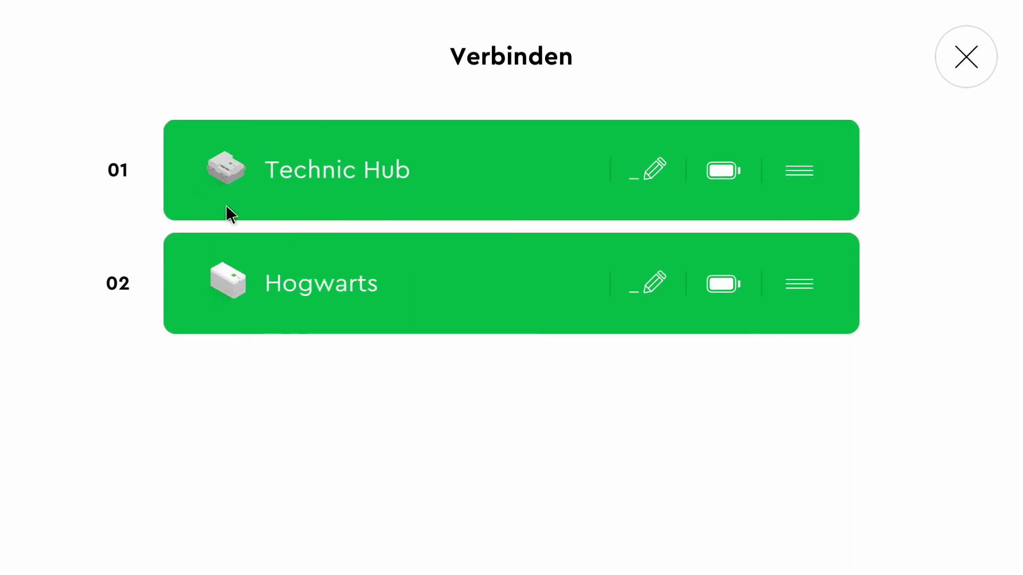
left_click(973, 54)
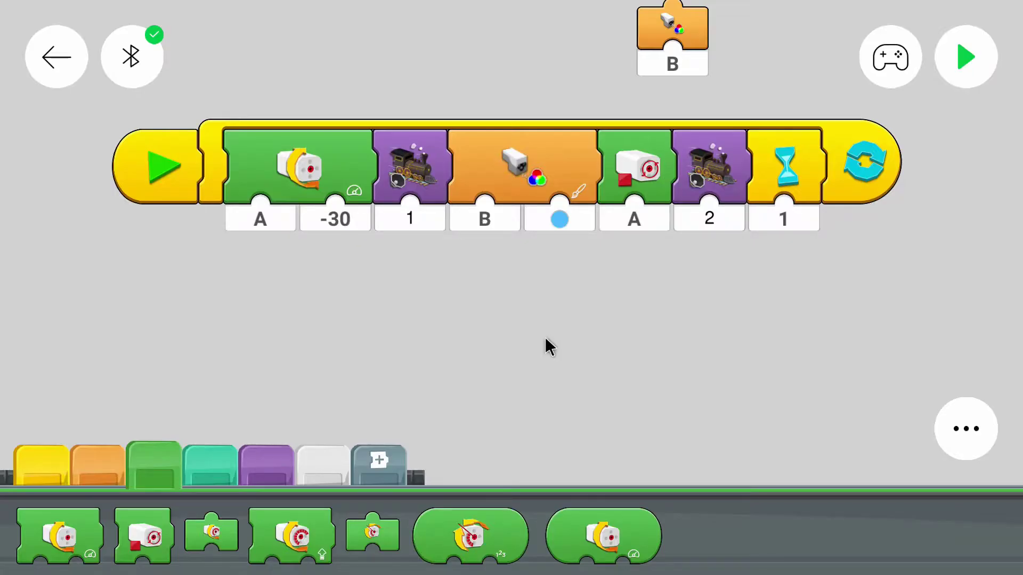
Disconnect the Hogwarts hub and return to the program editor
left_click(153, 76)
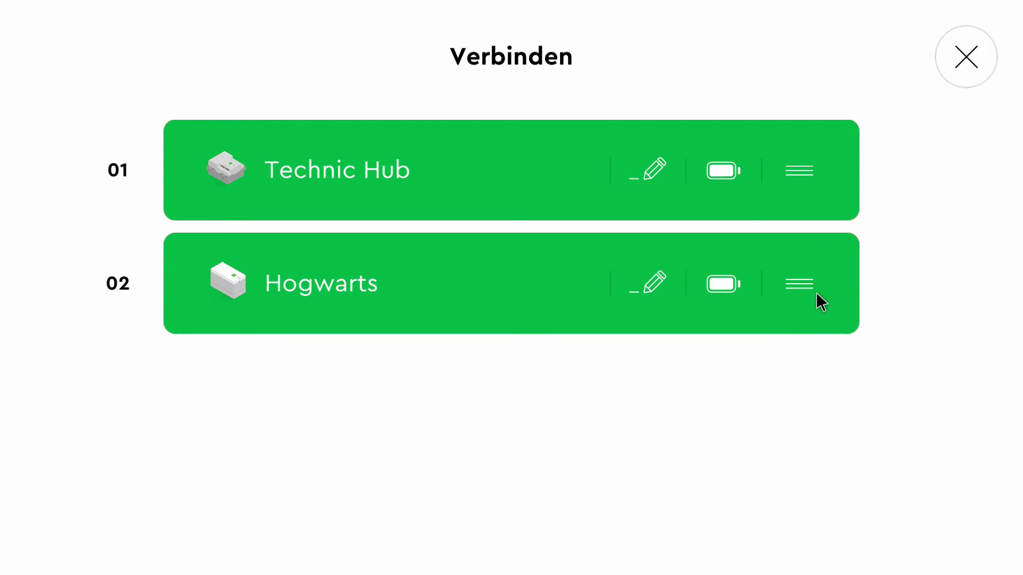
left_click_drag(816, 292, 728, 290)
left_click(769, 292)
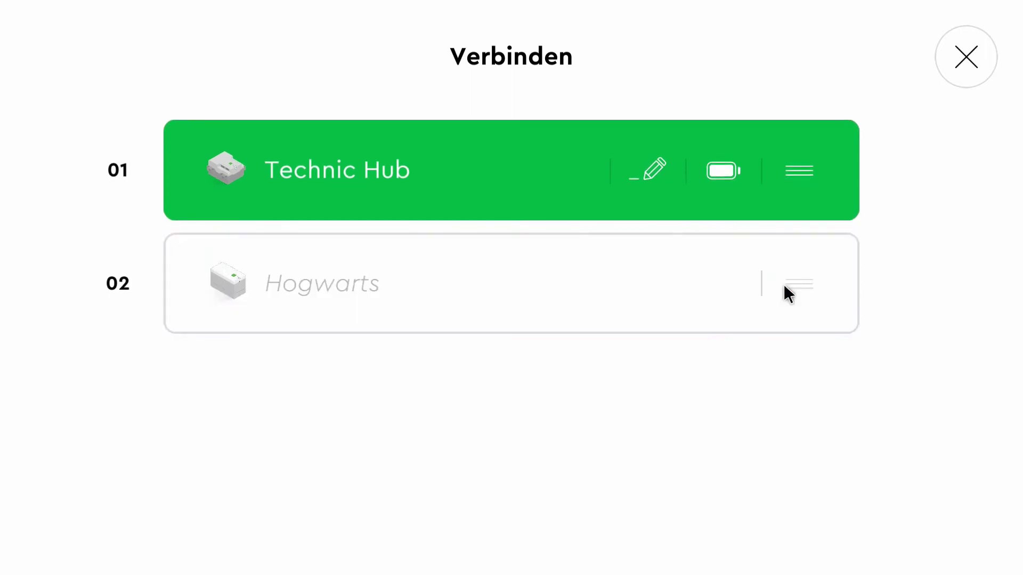
left_click(982, 59)
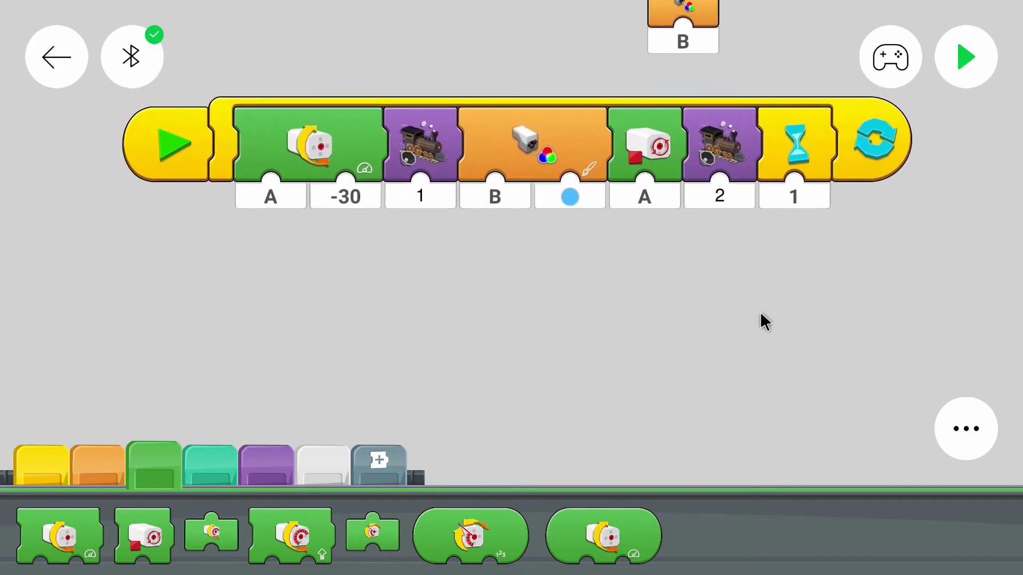
Place a new Start block below the train program and attach an empty loop to it
left_click_drag(755, 310, 758, 384)
left_click(46, 471)
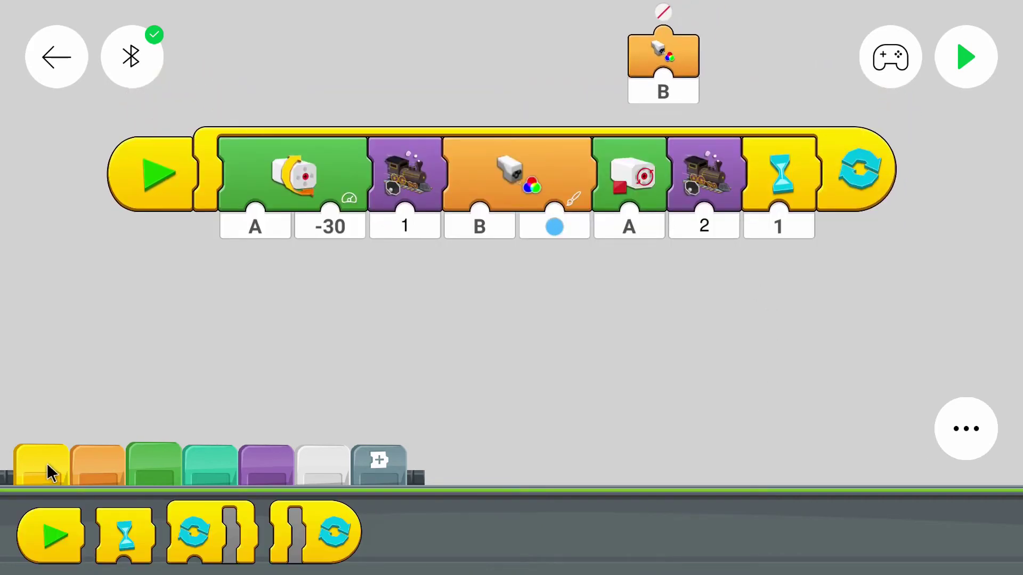
mouse_move(70, 532)
left_mouse_down()
mouse_move(130, 393)
mouse_move(160, 359)
left_mouse_up()
left_click_drag(493, 384, 489, 357)
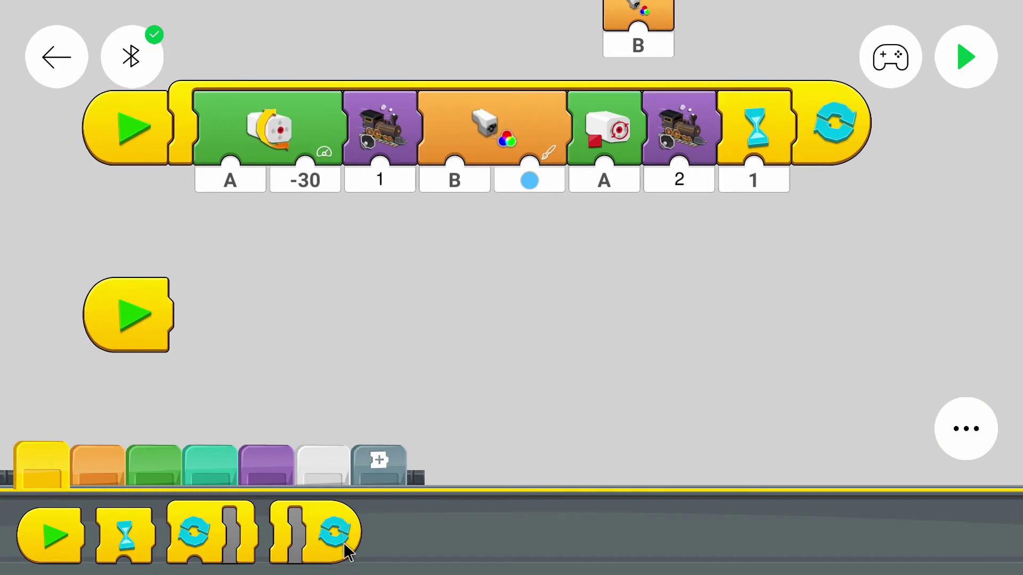
left_click_drag(342, 532, 288, 322)
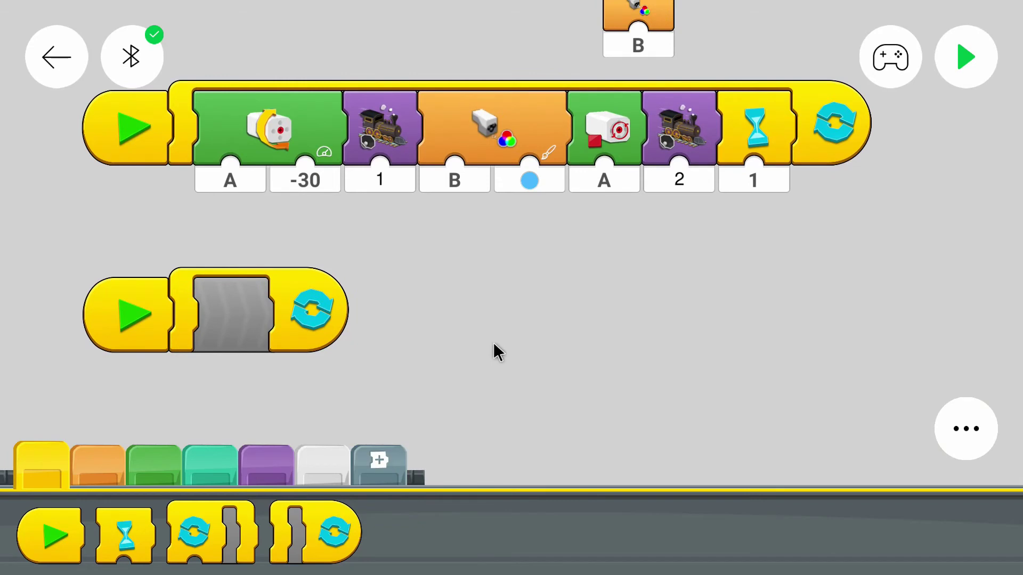
left_click(123, 457)
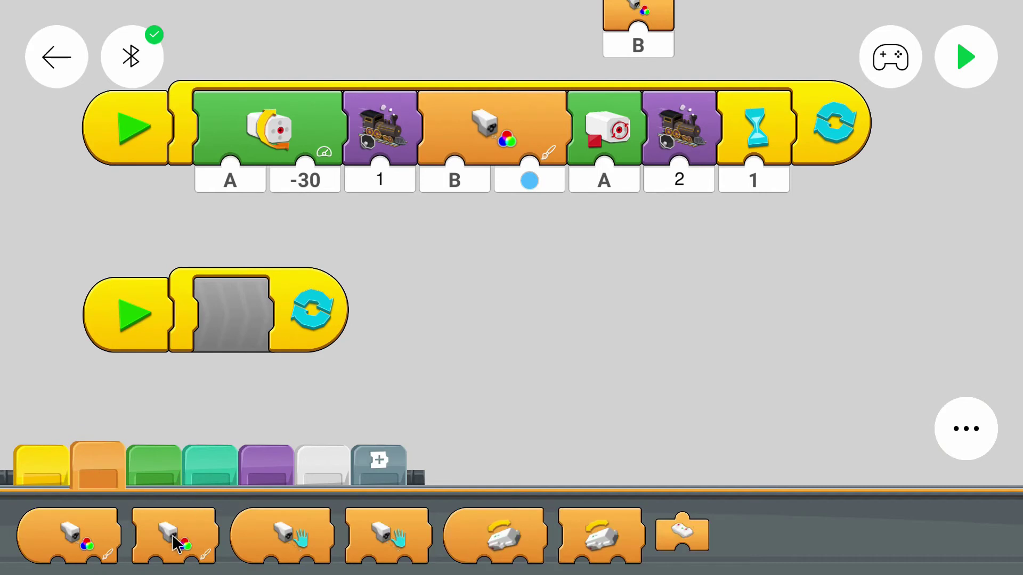
Put a colour-sensor wait set to port B and yellow inside the second loop
left_click_drag(171, 535, 275, 324)
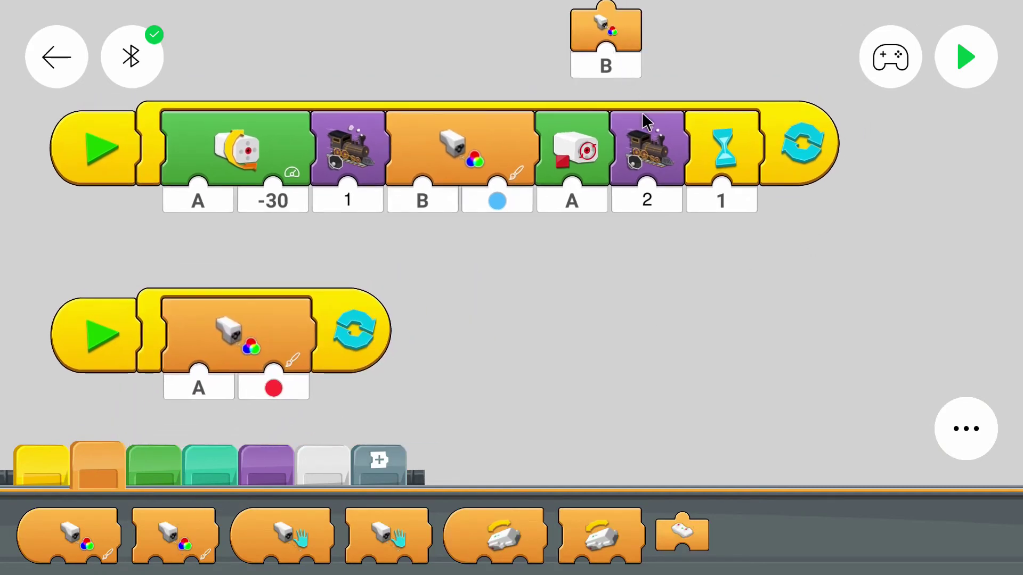
left_click_drag(646, 121, 855, 276)
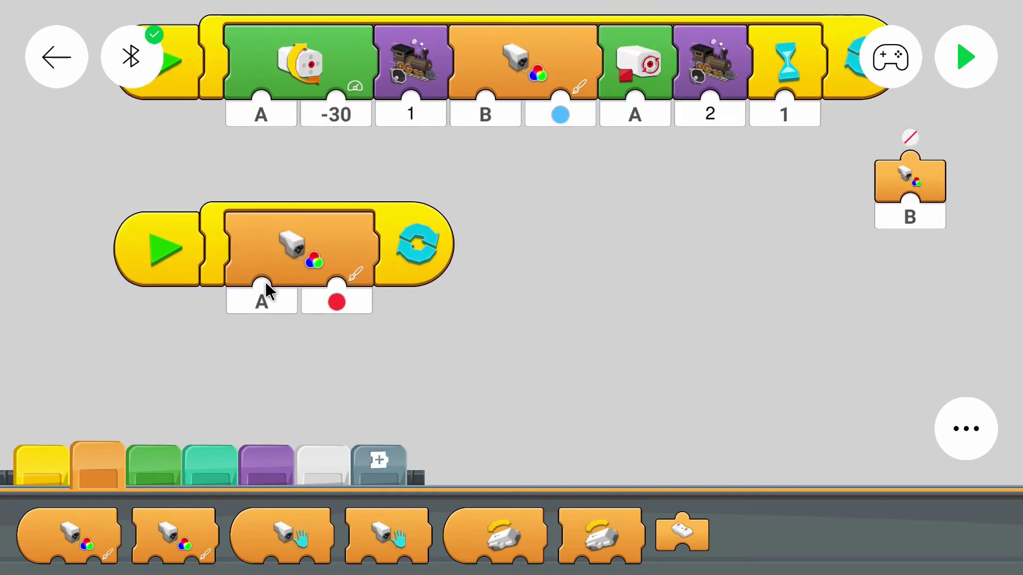
left_click(257, 300)
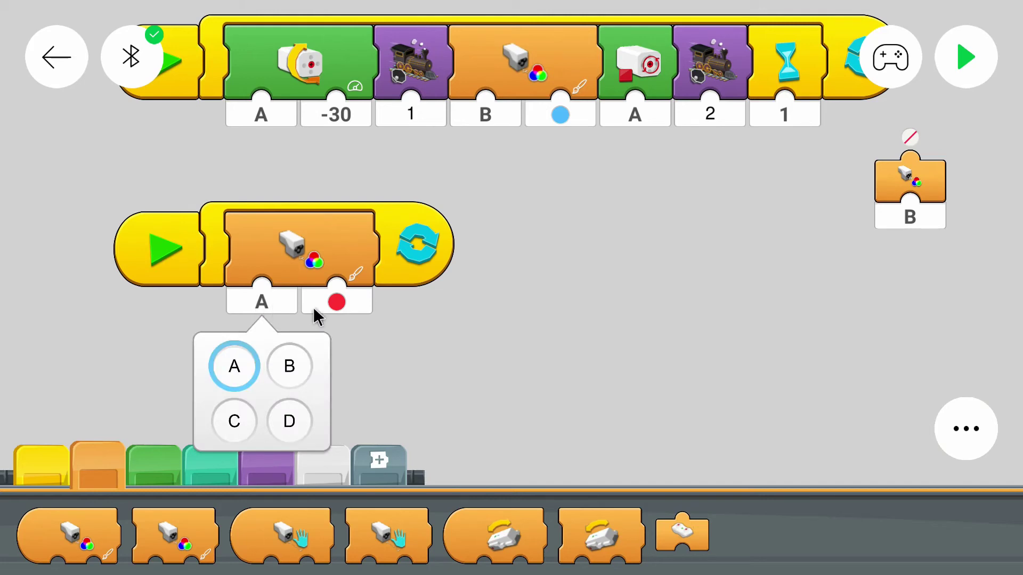
left_click(289, 367)
left_click(481, 314)
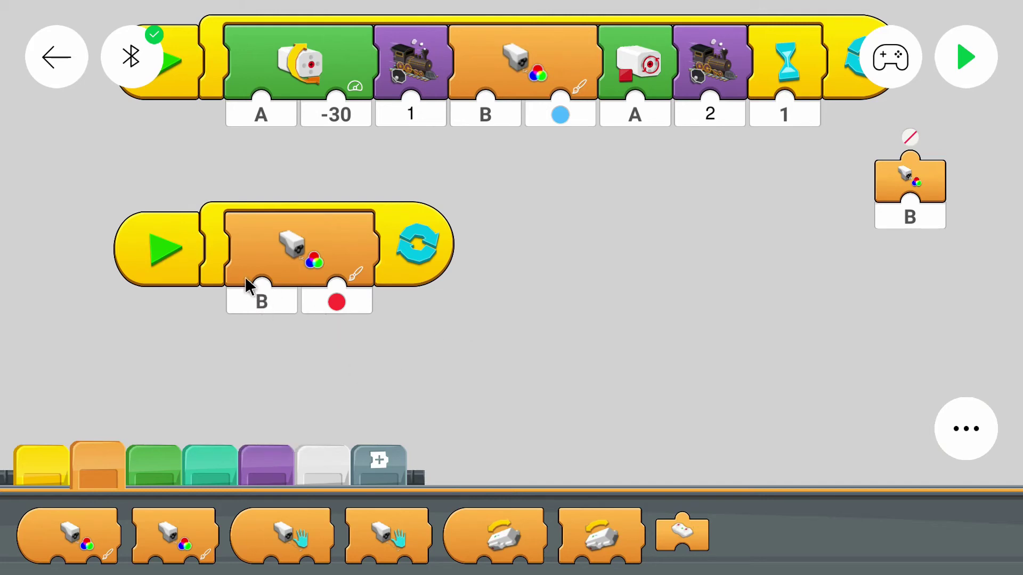
left_click(324, 304)
left_click(255, 423)
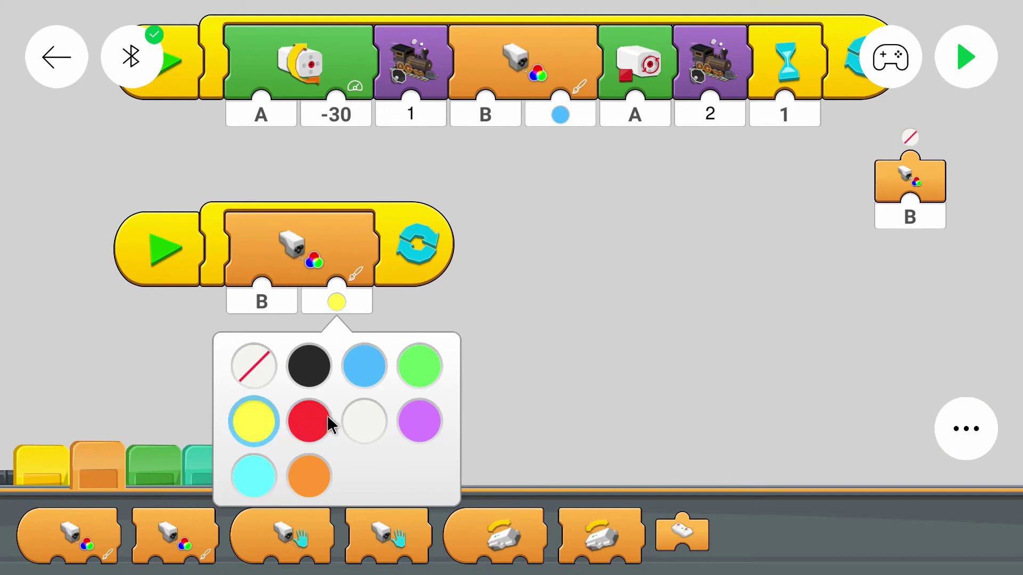
left_click(569, 275)
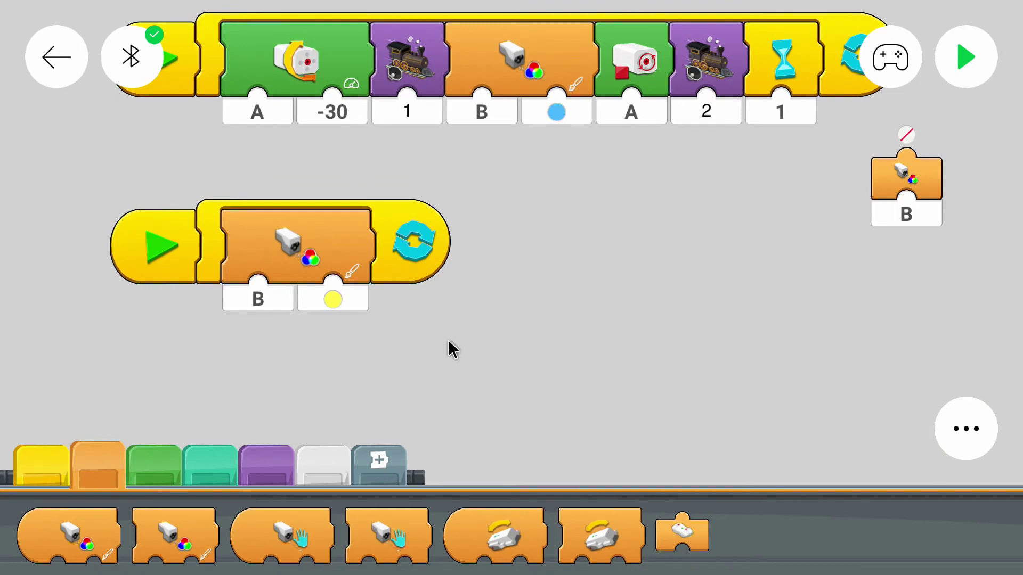
left_click(162, 464)
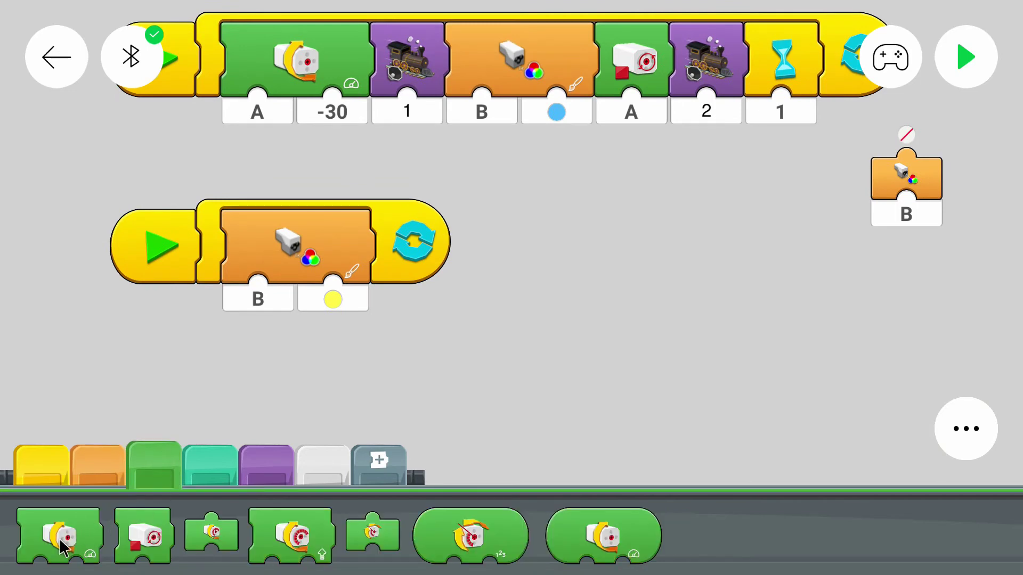
Add a motor A block at speed 100 after the yellow colour-sensor wait
left_click_drag(60, 543, 443, 278)
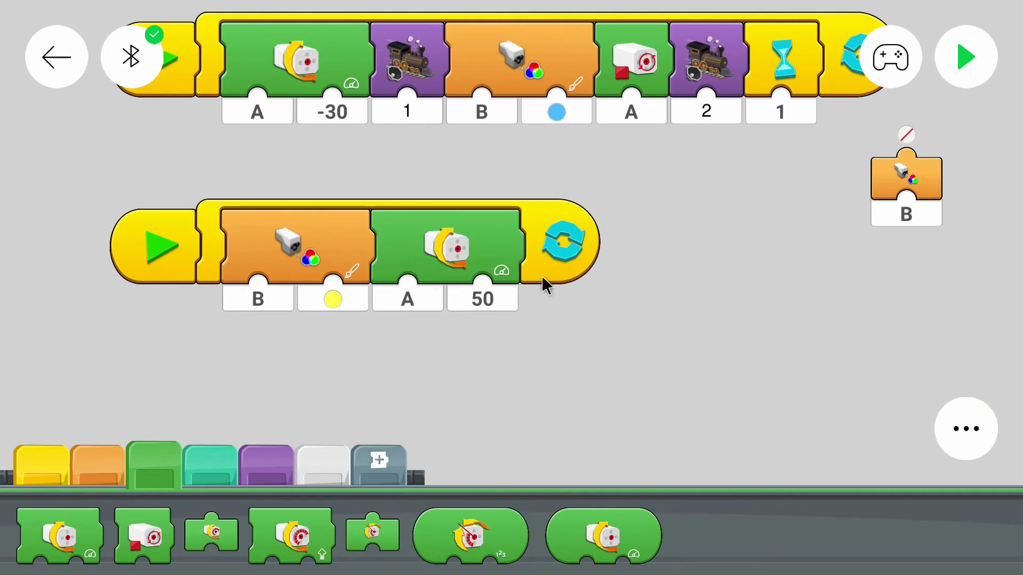
left_click(482, 295)
left_click(569, 350)
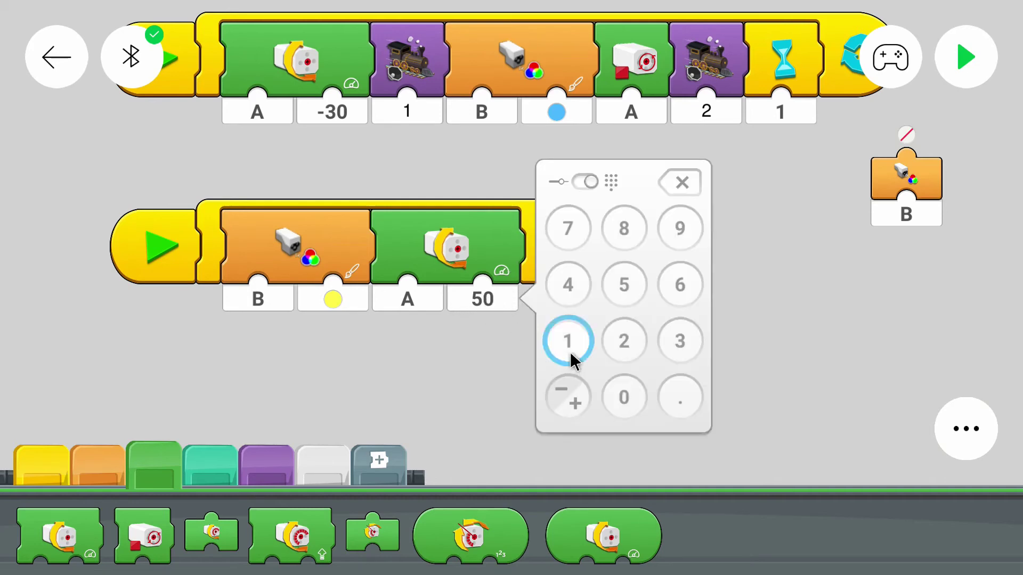
left_click(621, 388)
left_click(621, 388)
left_click(500, 397)
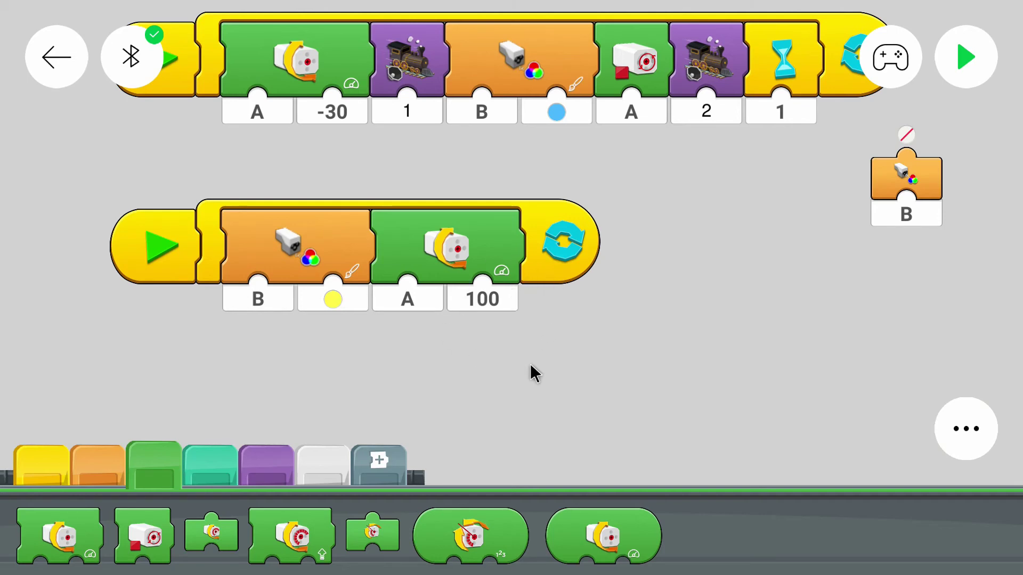
left_click_drag(529, 366, 512, 379)
Add an airplane sound block with option 1 after the speed-100 motor block
left_click(279, 459)
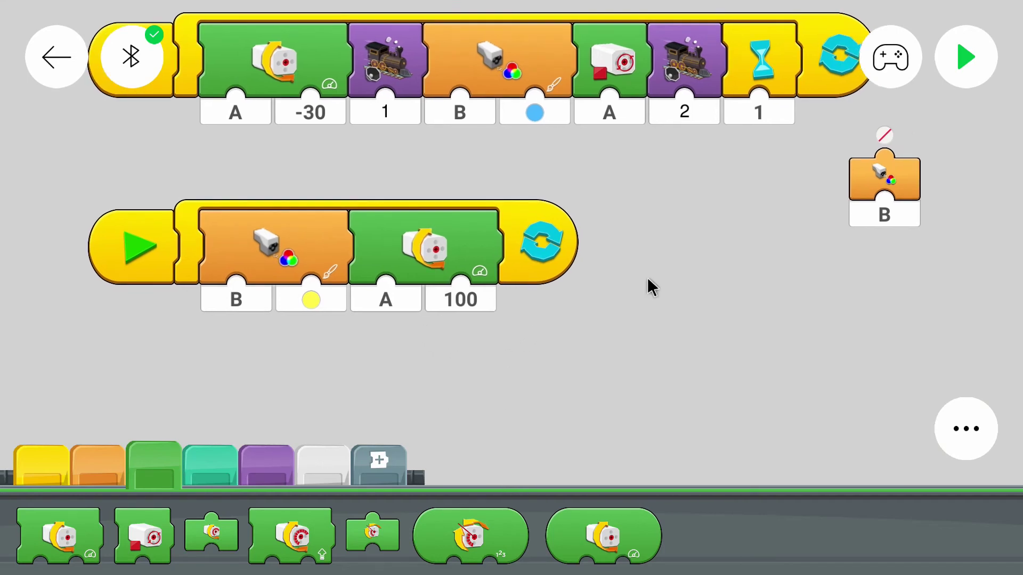
left_click_drag(703, 535, 415, 544)
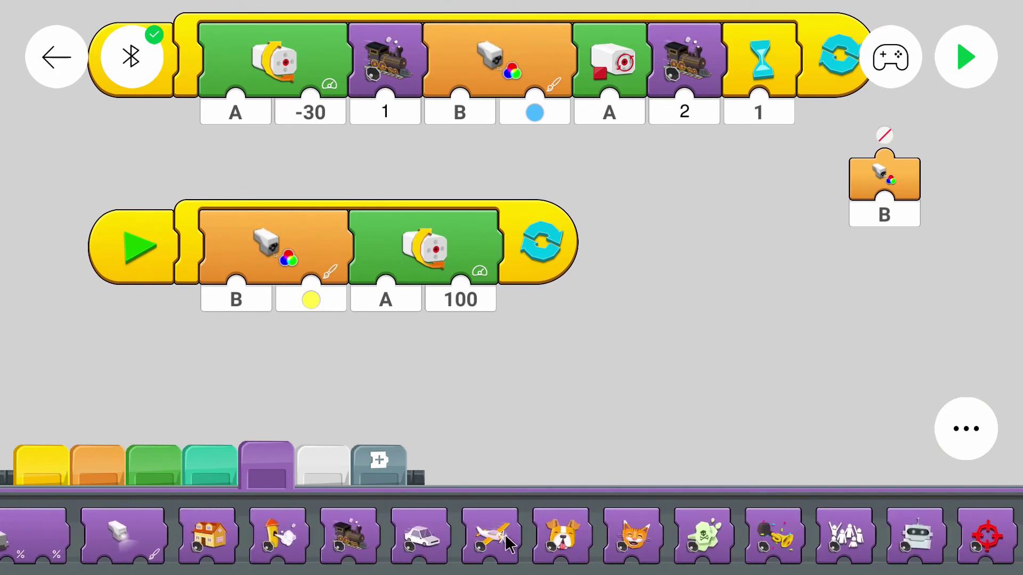
mouse_move(507, 540)
left_mouse_down()
mouse_move(548, 342)
mouse_move(545, 293)
left_mouse_up()
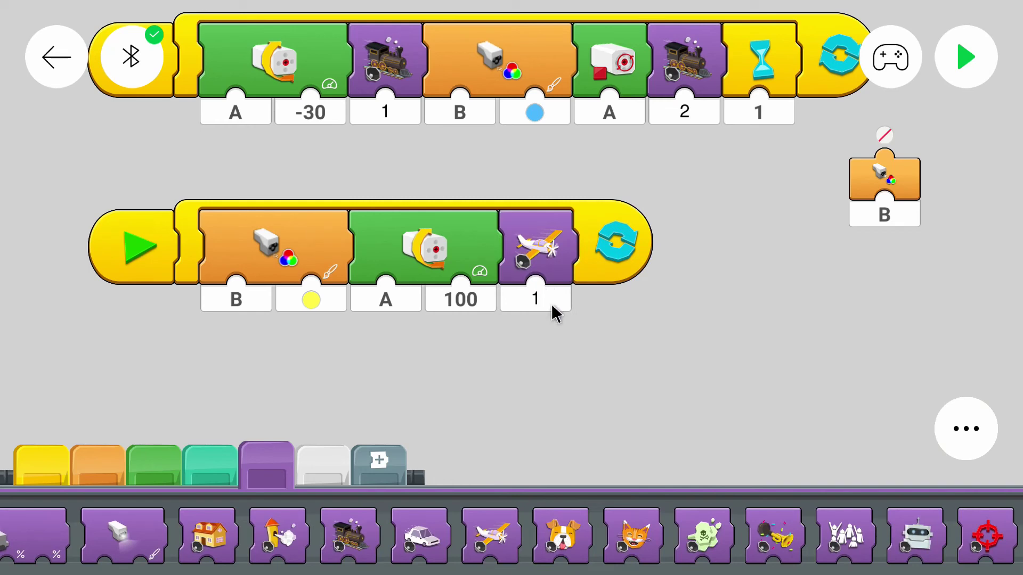
left_click(551, 304)
left_click(496, 370)
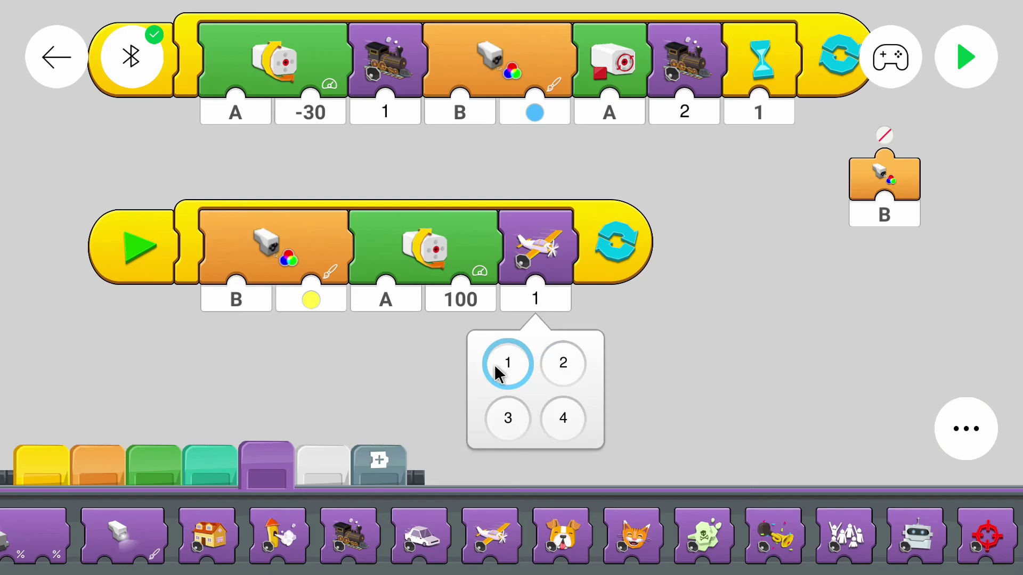
left_click(799, 292)
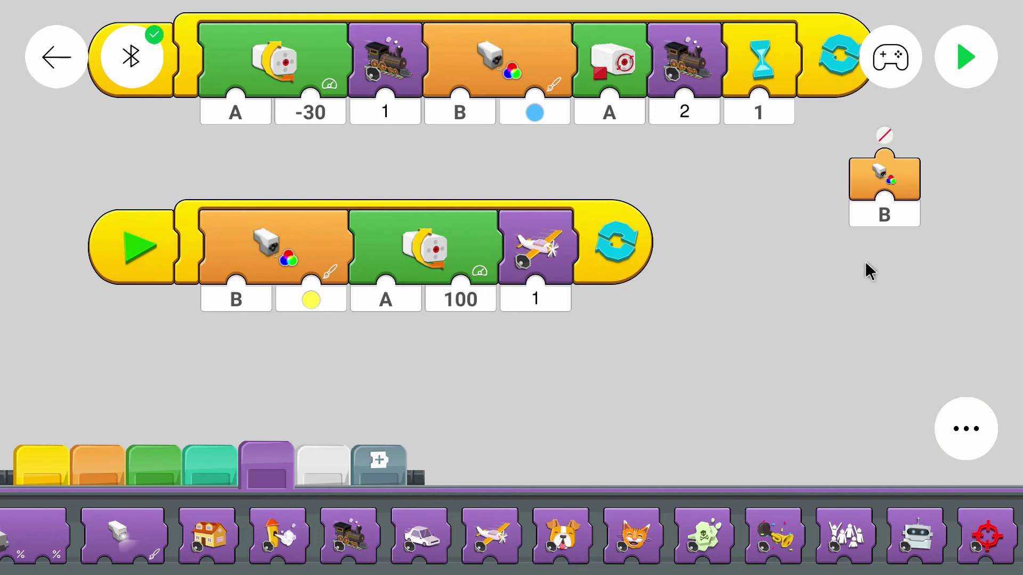
left_click(148, 470)
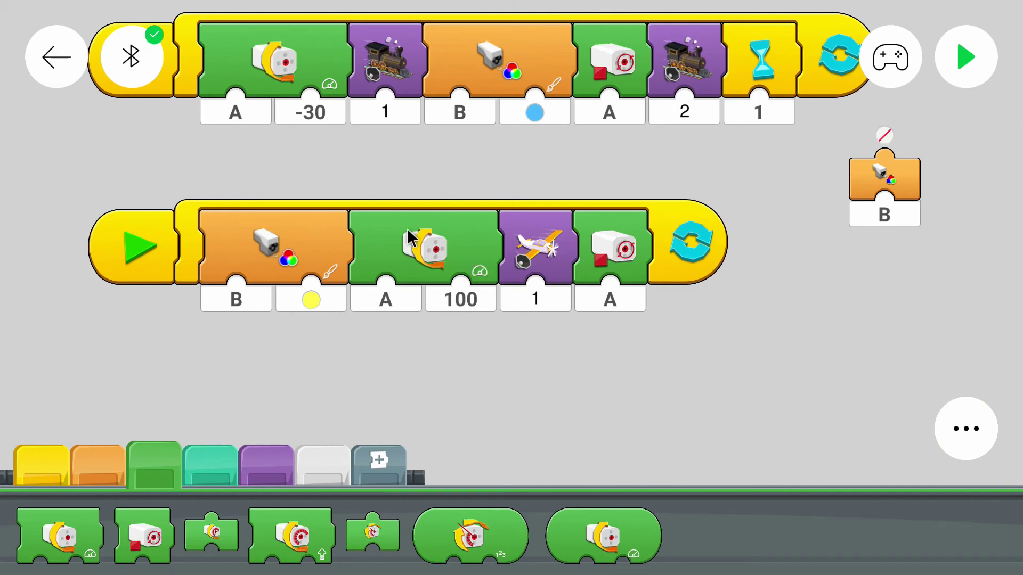
Restore the airplane sound's value to 1 and reposition the programs on the canvas
left_click(533, 301)
mouse_move(230, 348)
left_mouse_down()
mouse_move(216, 381)
mouse_move(254, 332)
left_mouse_up()
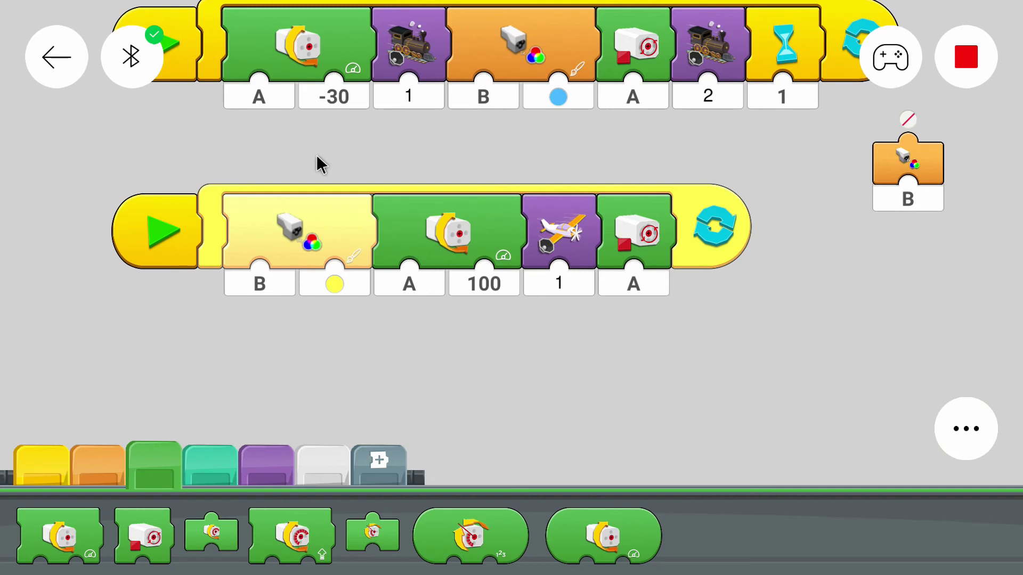
Stop the running program after it waits for yellow on sensor B
left_click(968, 61)
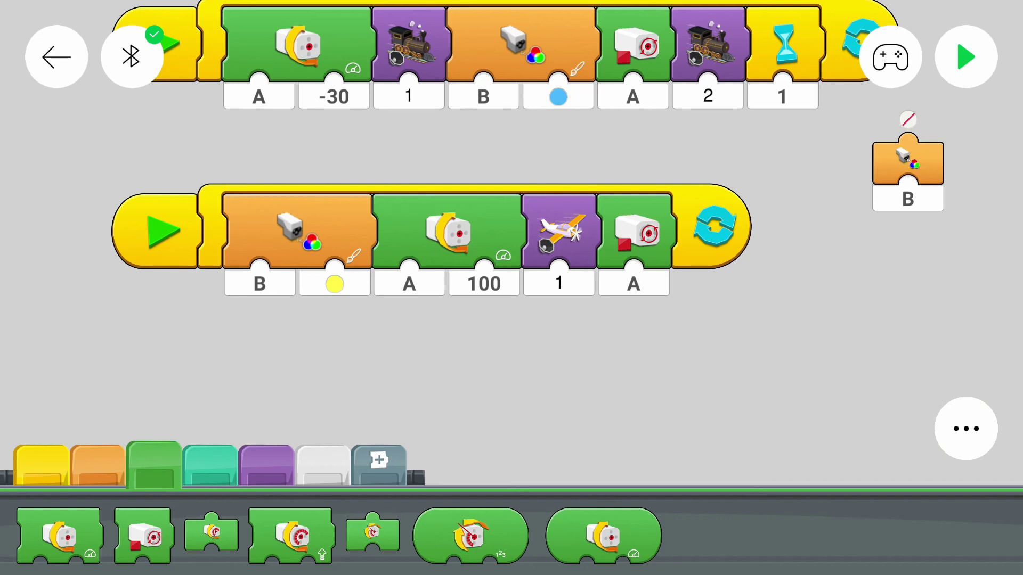
Shift both looping programs left across the canvas
left_click_drag(911, 376, 808, 391)
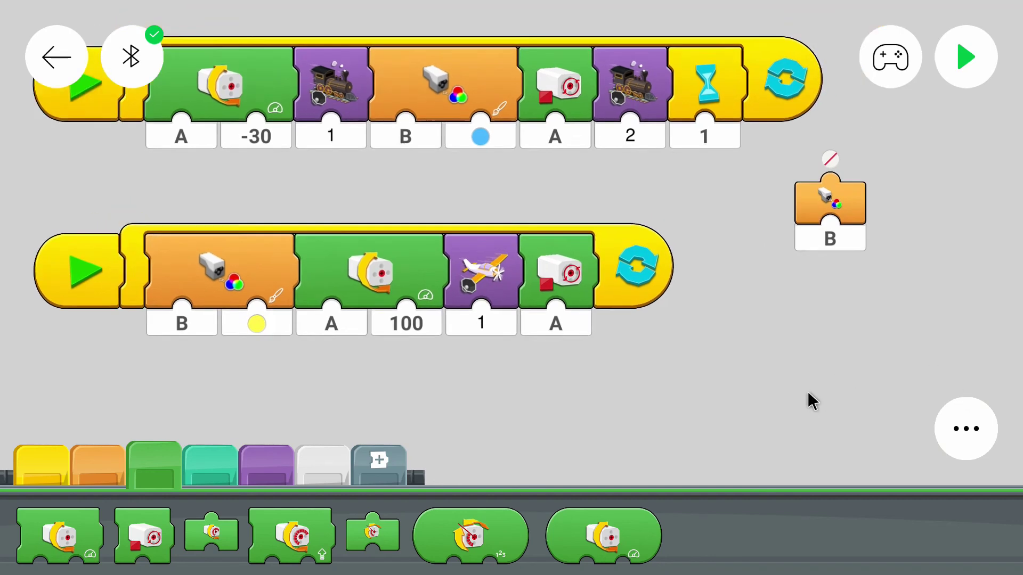